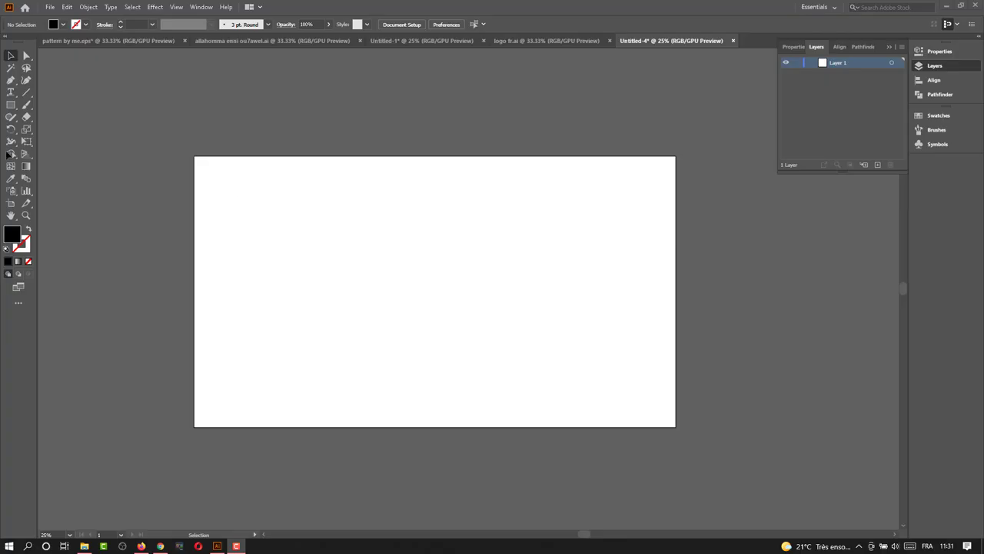
Place a text object near the artboard centre and scale it up large
click(11, 91)
click(329, 227)
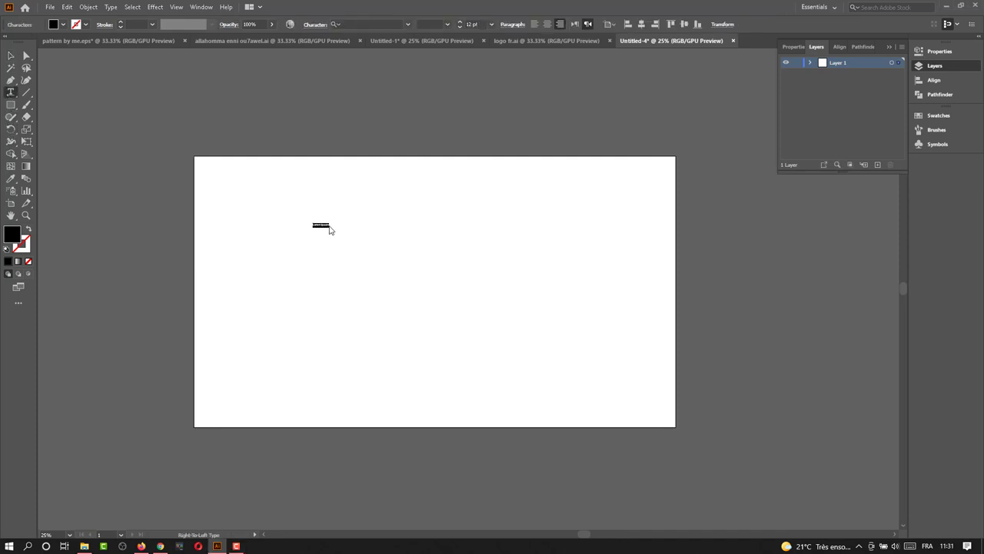
click(11, 55)
drag(330, 229, 494, 278)
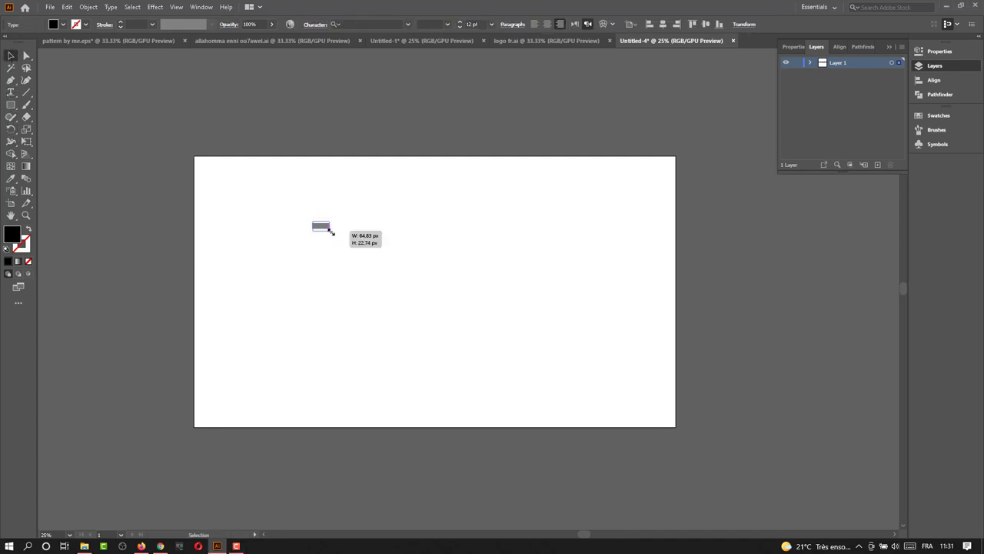
drag(440, 253, 472, 293)
Replace the placeholder text with the Arabic word رامز
double_click(472, 292)
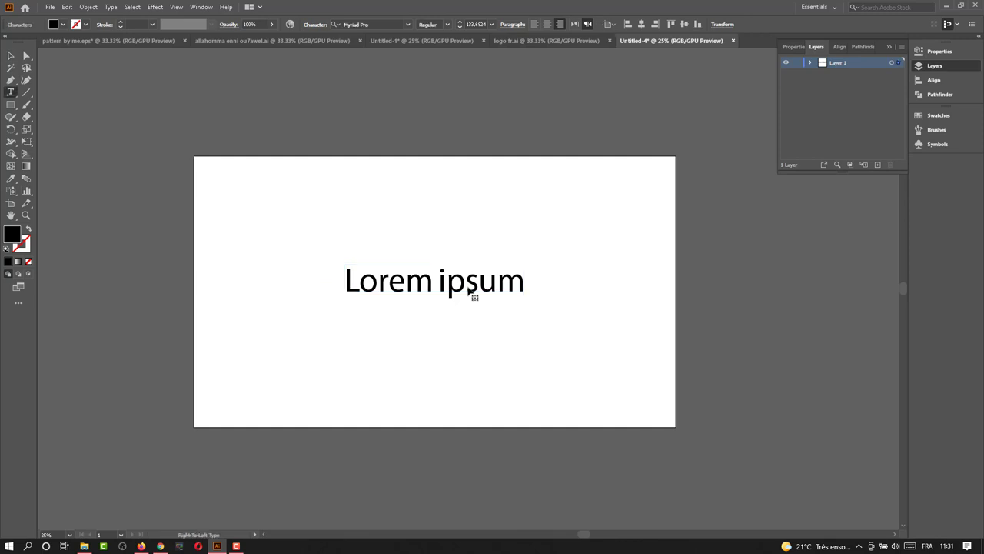
key(ctrl+a)
text(رامز)
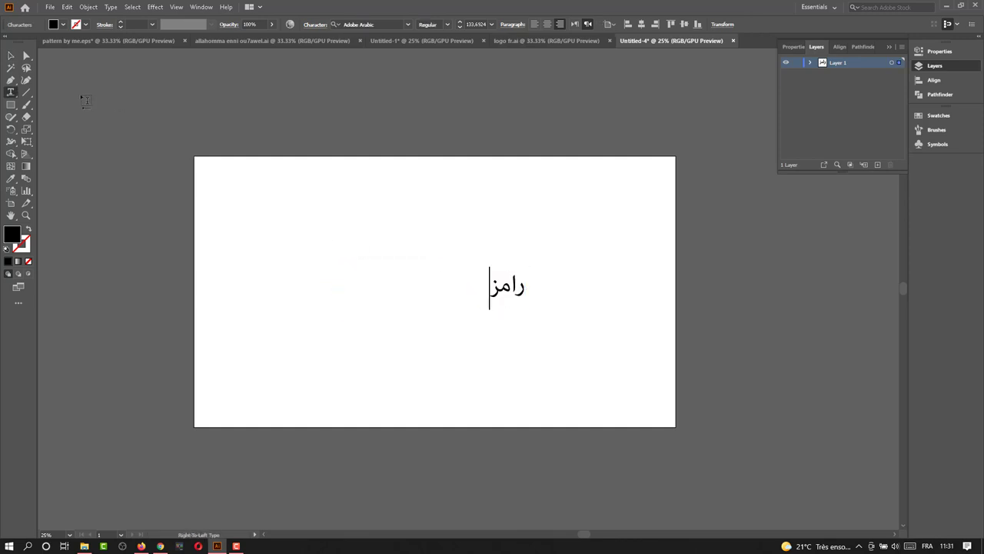
key(Escape)
Set the Arabic word in Al Mawash Shatt Al-Arab and enlarge it
click(408, 24)
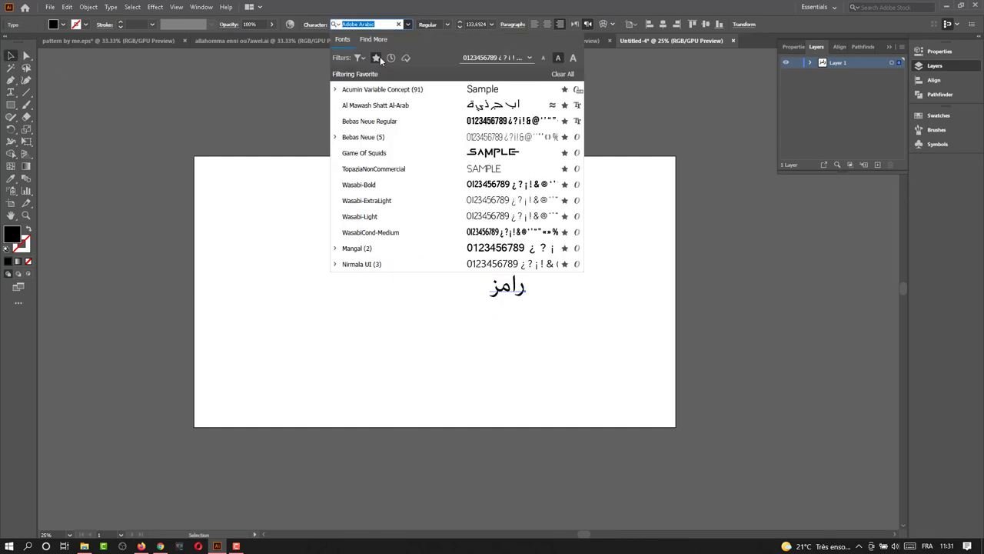
click(375, 105)
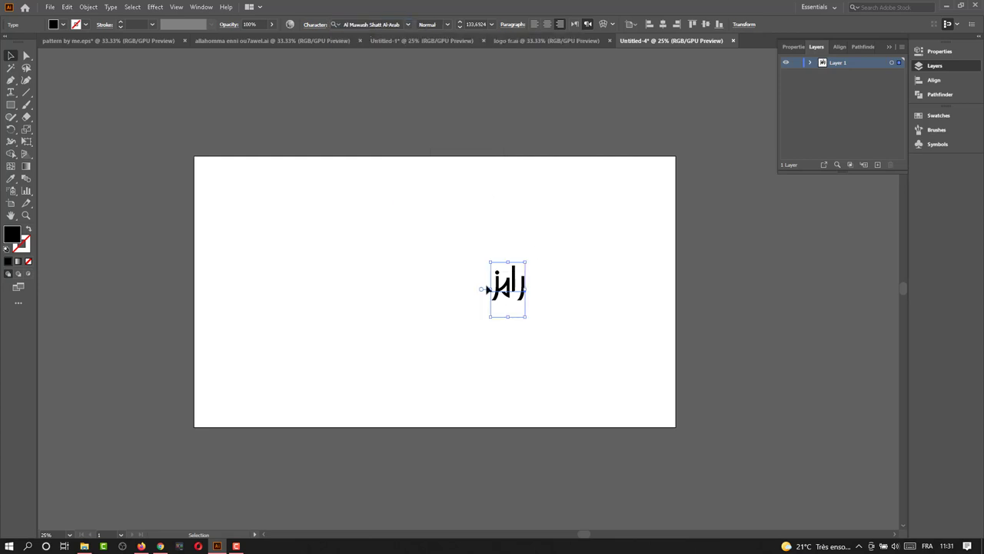
drag(488, 288, 444, 289)
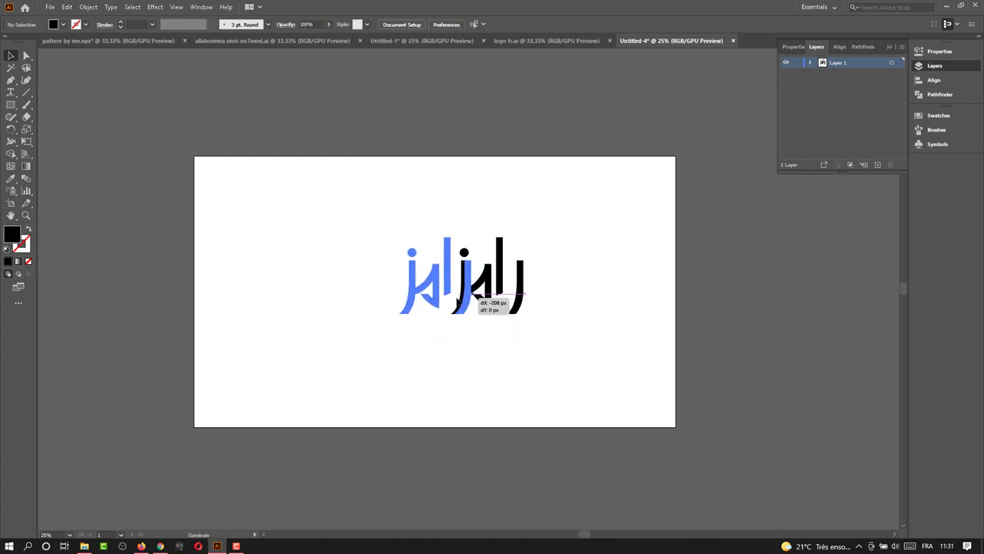
Convert the Arabic lettering into outlined shapes with Create Outlines
click(444, 290)
right_click(442, 286)
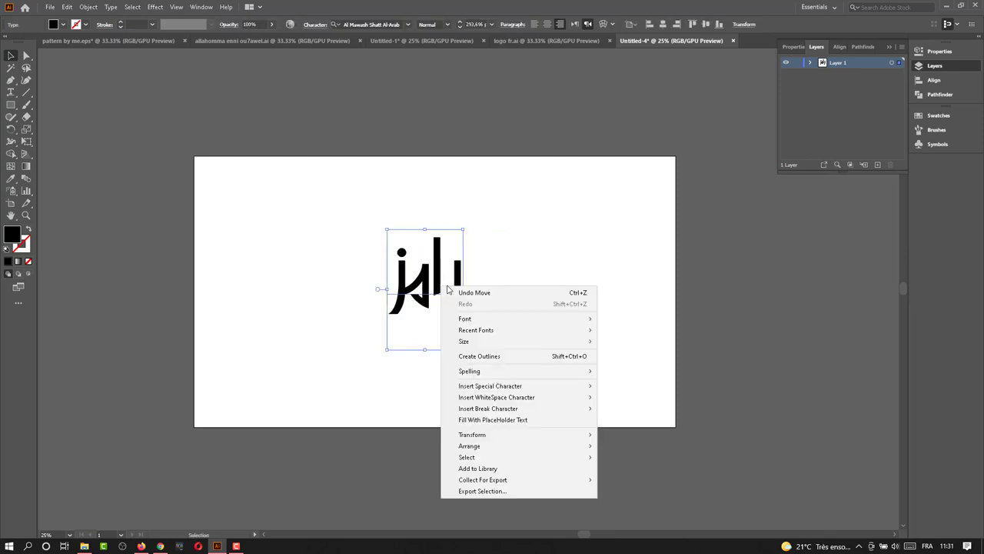
click(510, 355)
click(450, 281)
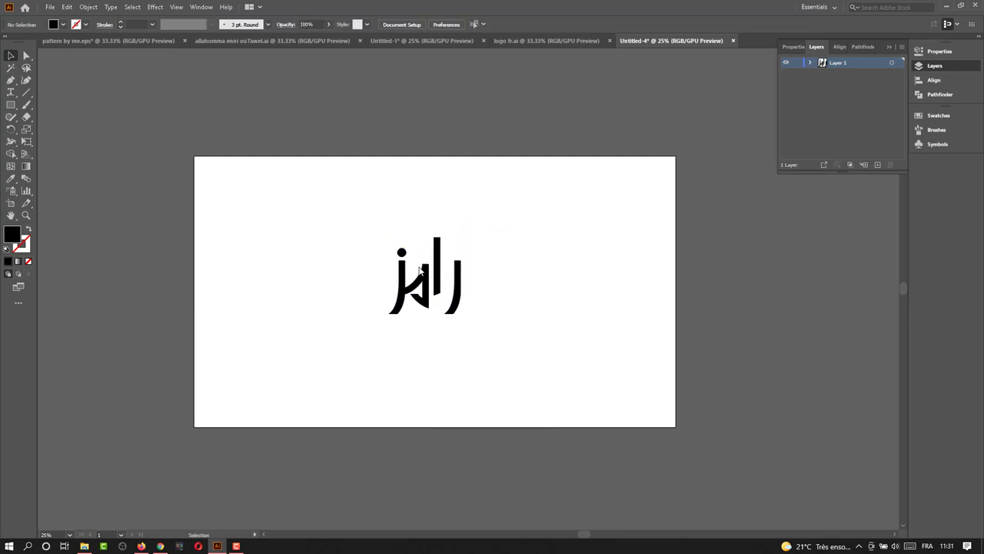
click(424, 276)
right_click(423, 275)
key(Escape)
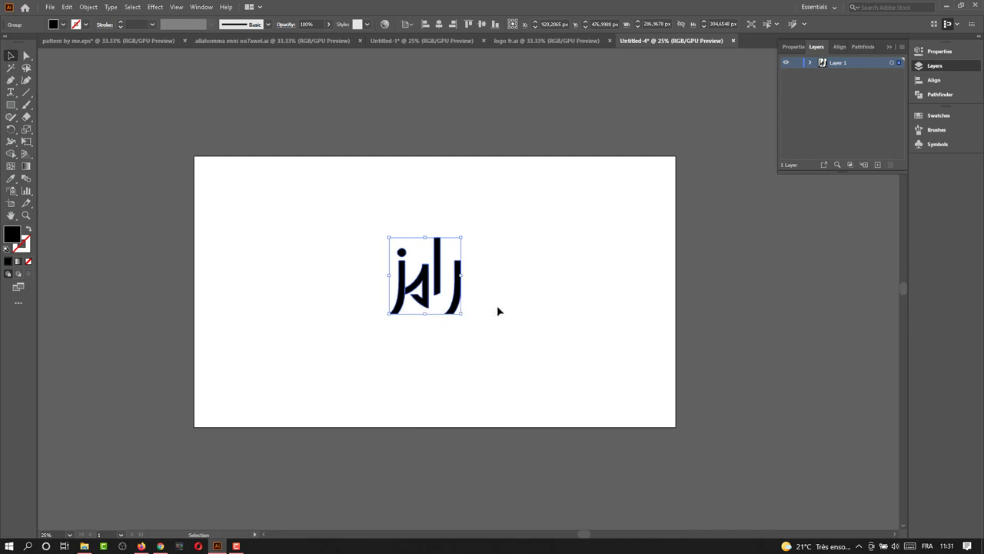
click(515, 297)
Draw a rectangle and stretch it into a bar extending left through the Arabic lettering
click(11, 105)
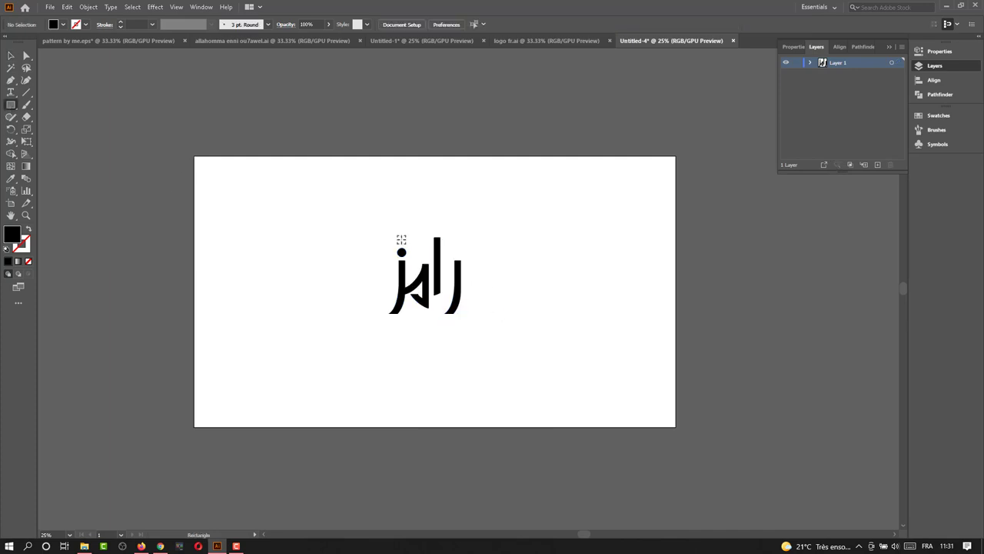
scroll(399, 246, up, 5)
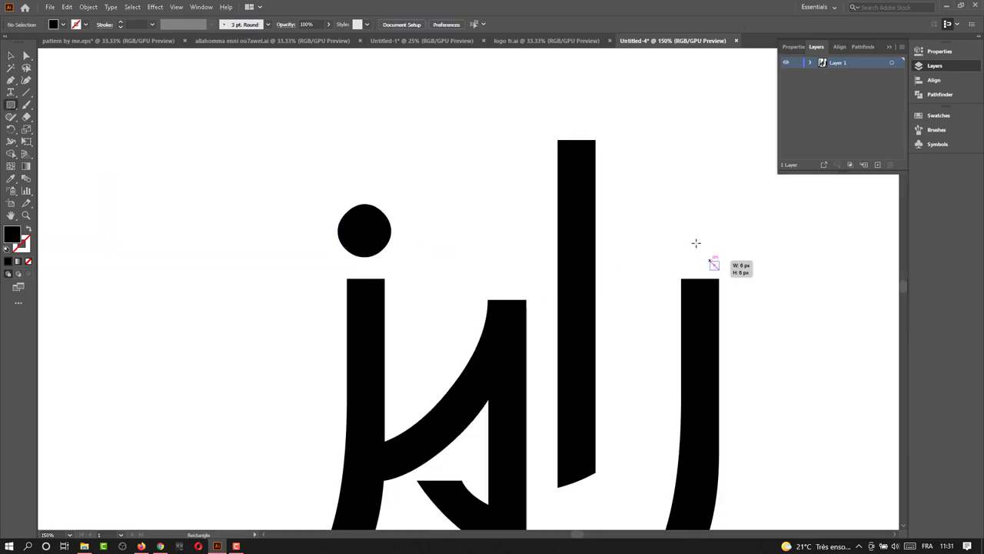
mouse_move(718, 269)
mouse_down()
mouse_move(702, 221)
mouse_move(677, 285)
mouse_move(681, 322)
mouse_up()
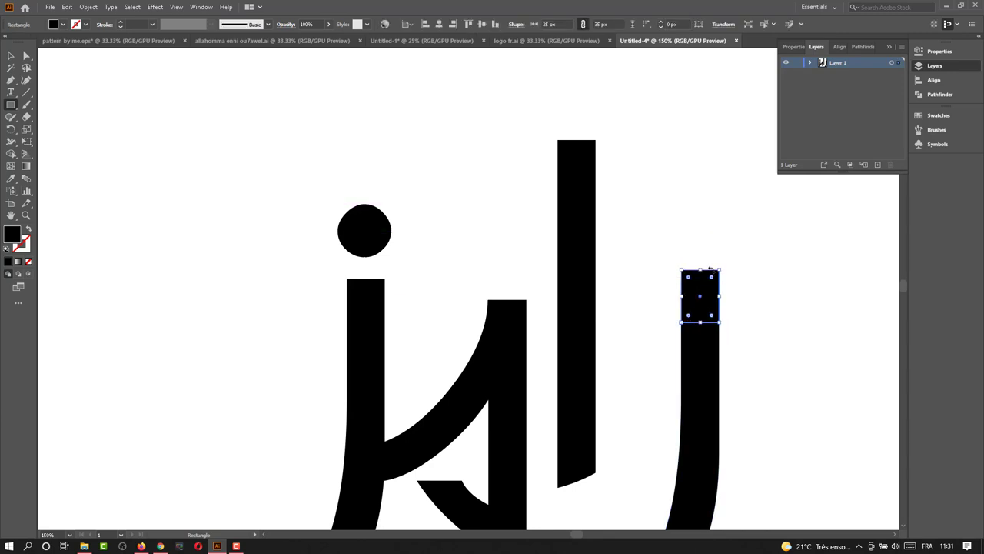
click(13, 57)
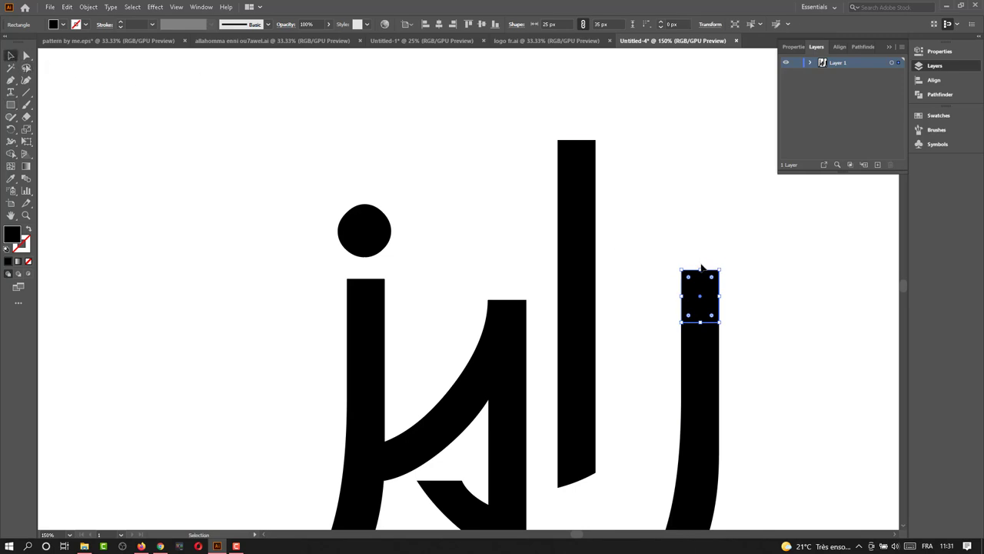
mouse_move(700, 269)
mouse_down()
mouse_move(693, 132)
mouse_move(795, 255)
mouse_up()
scroll(742, 231, down, 2)
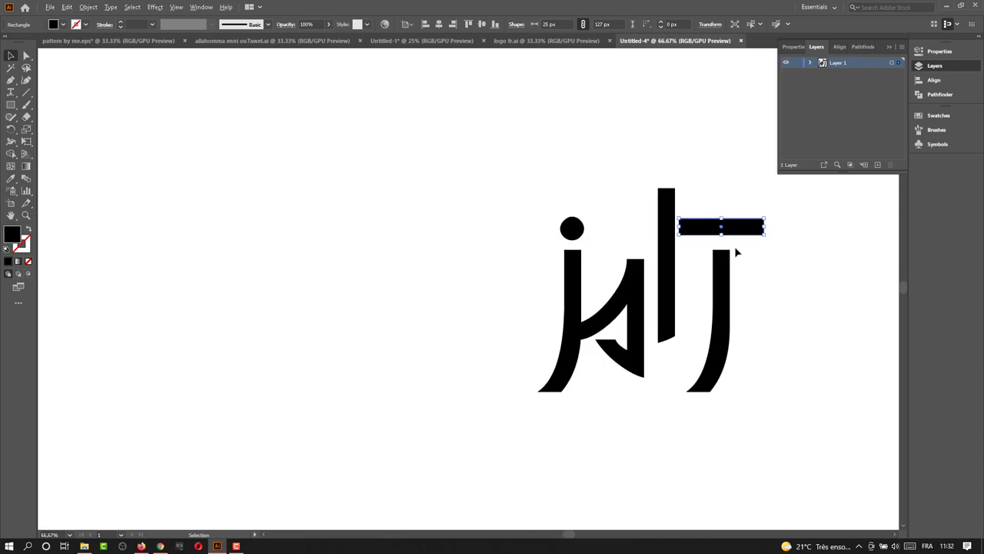
mouse_move(742, 237)
mouse_down()
mouse_move(563, 336)
mouse_move(517, 335)
mouse_up()
click(497, 300)
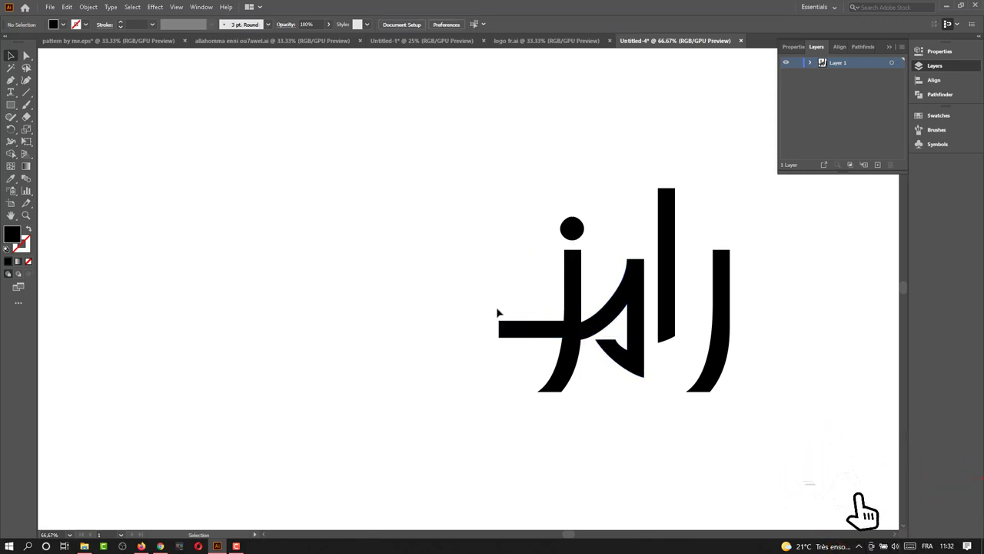
key(ctrl+0)
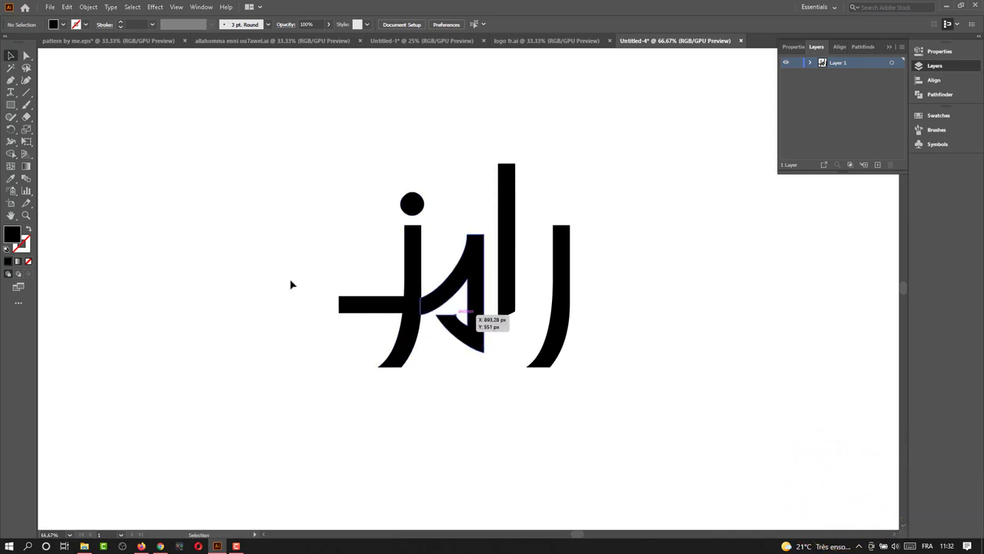
key(m)
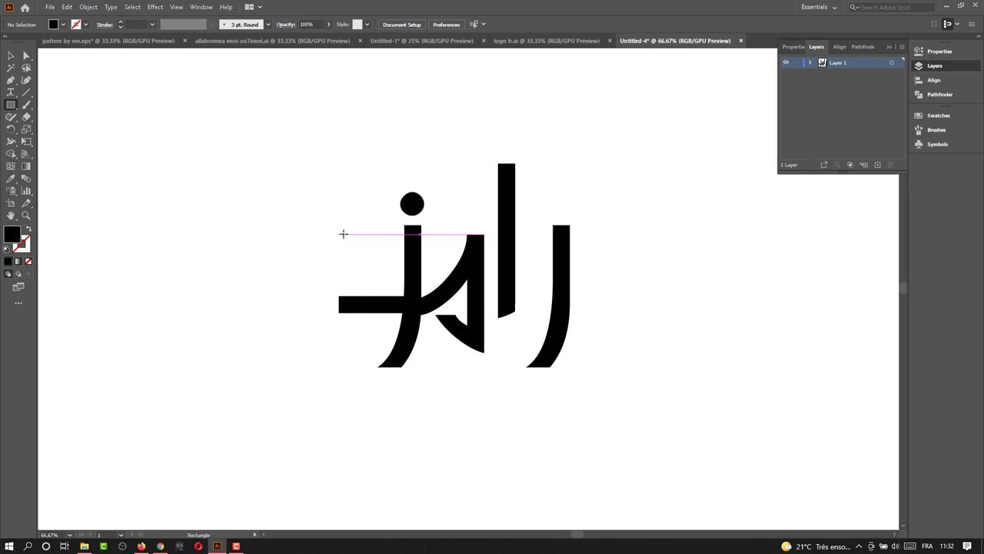
Draw two tall 163 px vertical plates at the bar's left end and resize them
drag(343, 234, 326, 375)
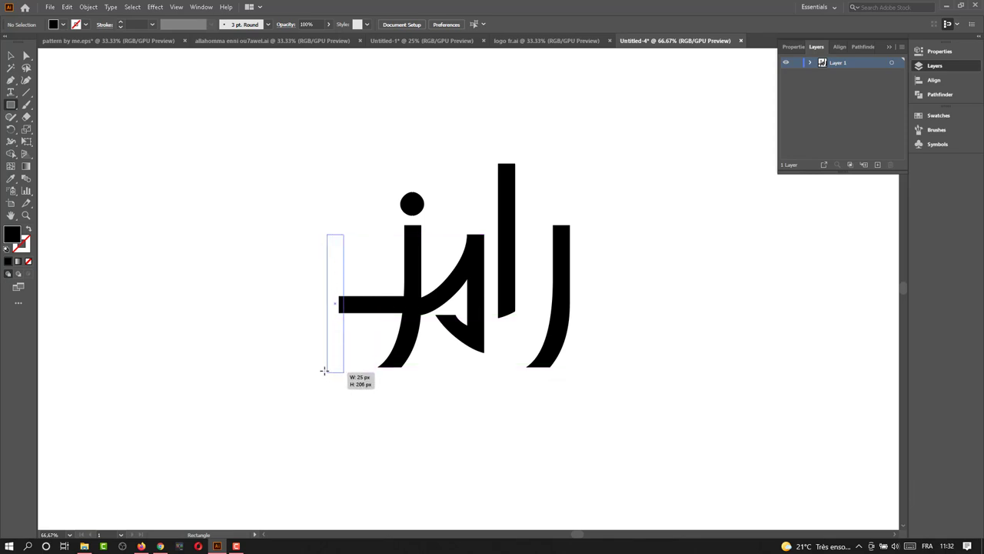
drag(326, 375, 321, 371)
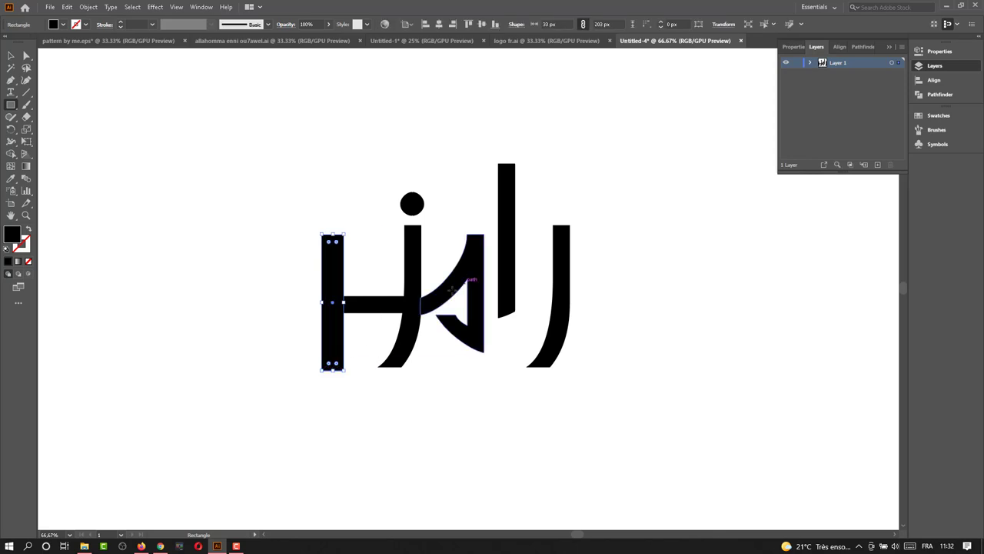
click(11, 55)
click(183, 219)
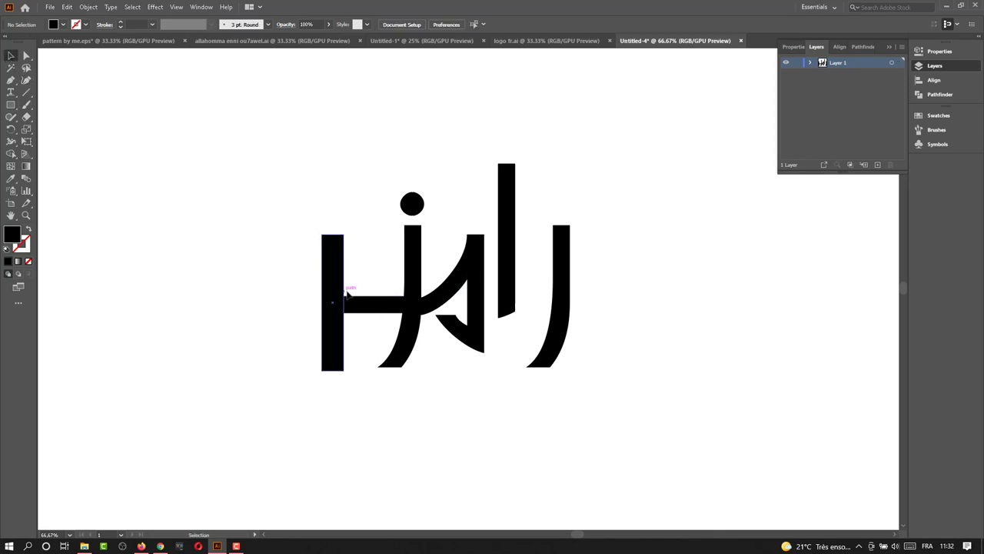
click(341, 272)
drag(342, 234, 345, 244)
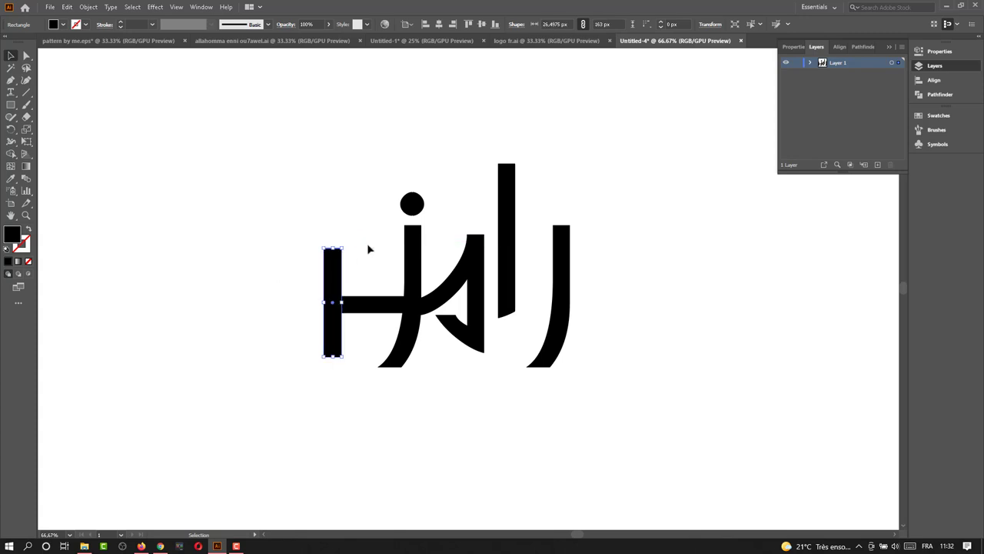
drag(322, 303, 320, 302)
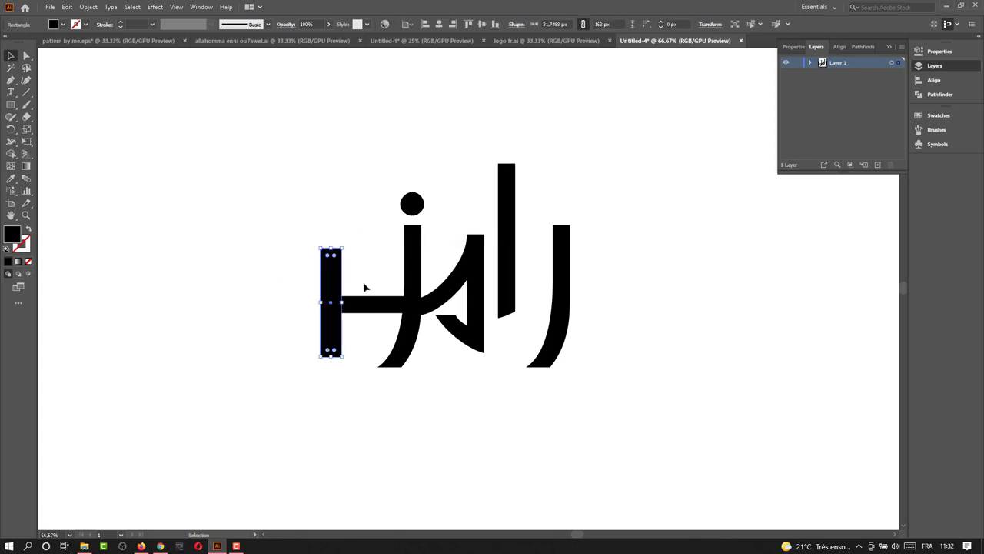
click(366, 288)
click(324, 285)
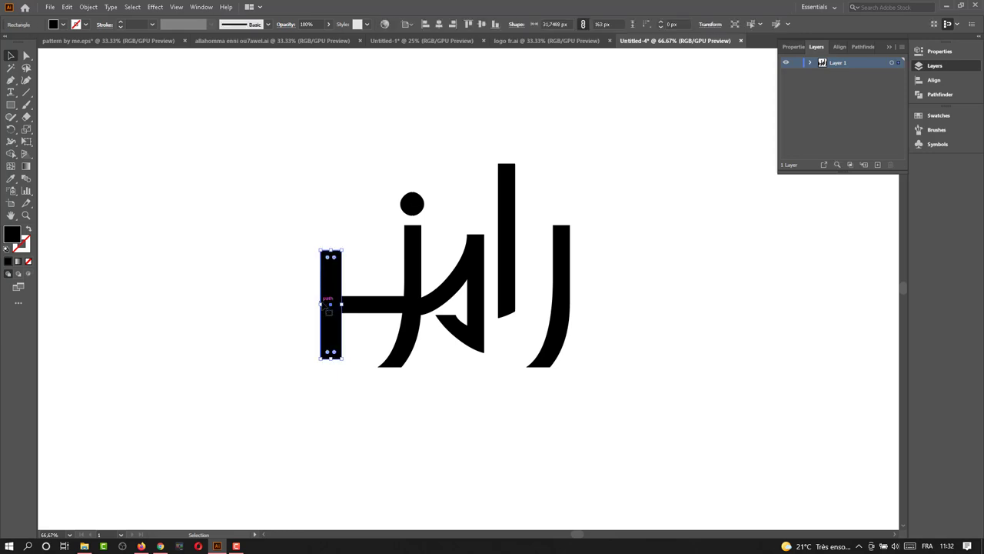
drag(321, 304, 307, 282)
key(a)
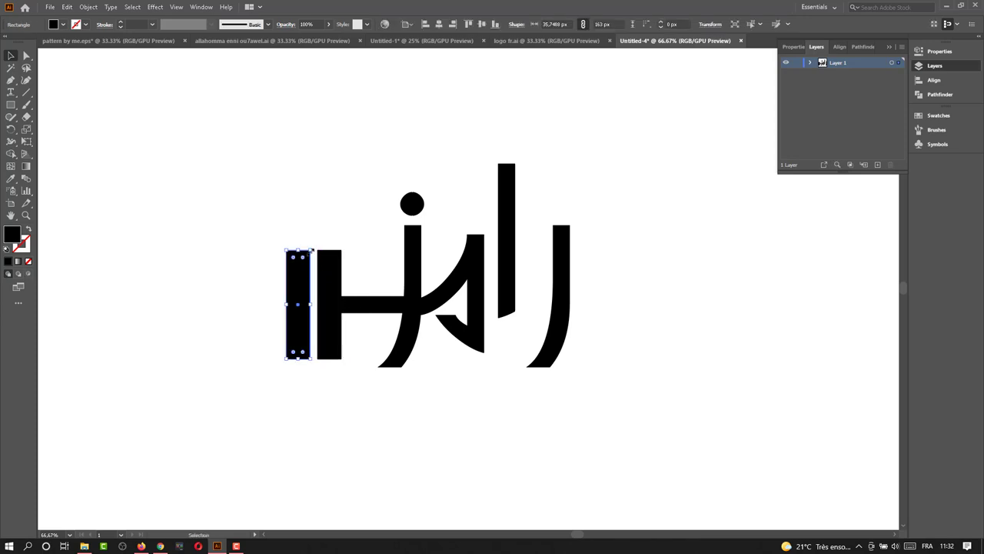
Shorten the outer plate and nudge the left plates and bar down
mouse_move(312, 249)
mouse_down()
mouse_move(275, 290)
mouse_move(277, 269)
mouse_move(272, 298)
mouse_up()
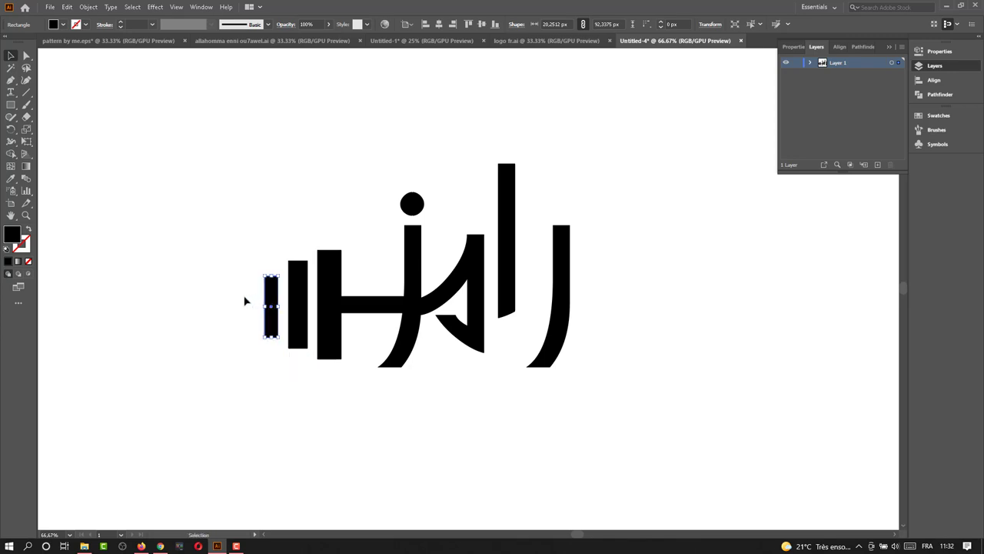
mouse_move(386, 298)
mouse_down()
mouse_move(332, 275)
mouse_move(339, 250)
mouse_up()
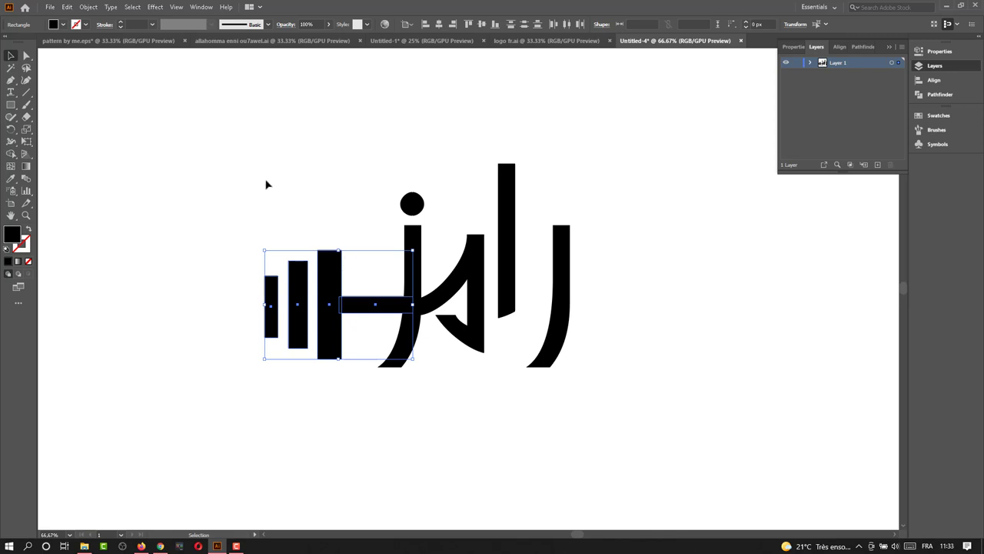
key(Down)
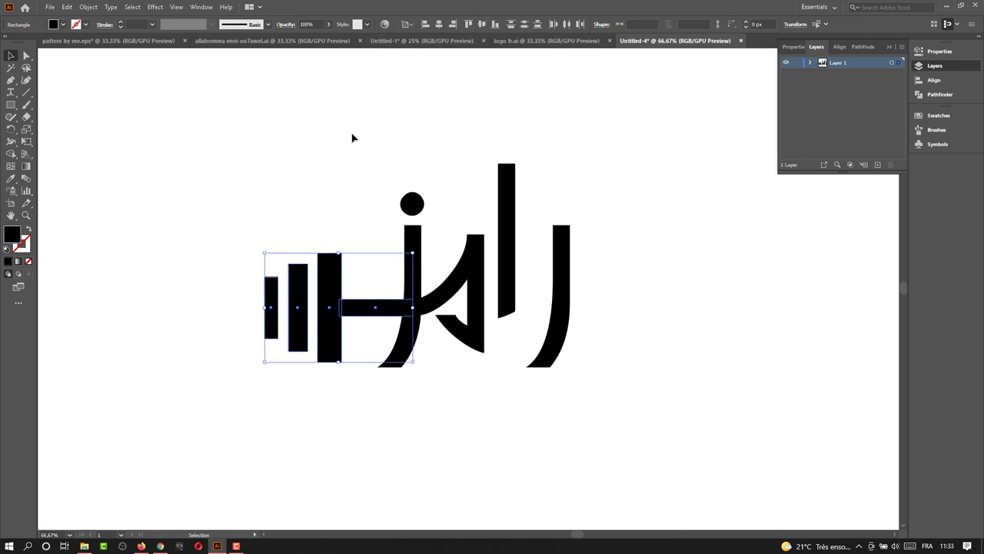
click(321, 157)
Zoom in and nudge the left plates and handle up onto the letter stroke
mouse_move(326, 398)
mouse_down()
mouse_move(248, 273)
mouse_move(356, 246)
mouse_up()
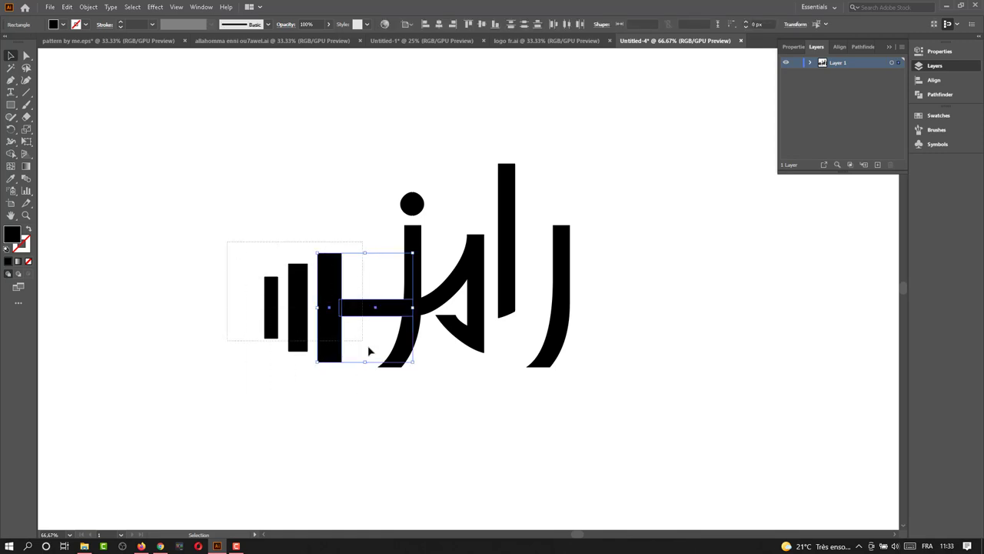
drag(233, 248, 371, 343)
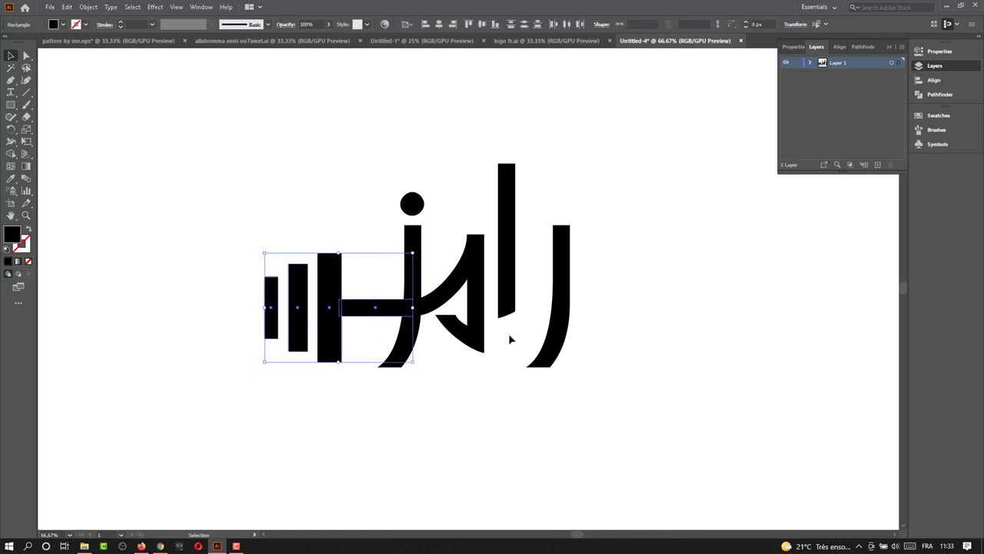
scroll(500, 331, up, 4)
scroll(154, 252, up, 2)
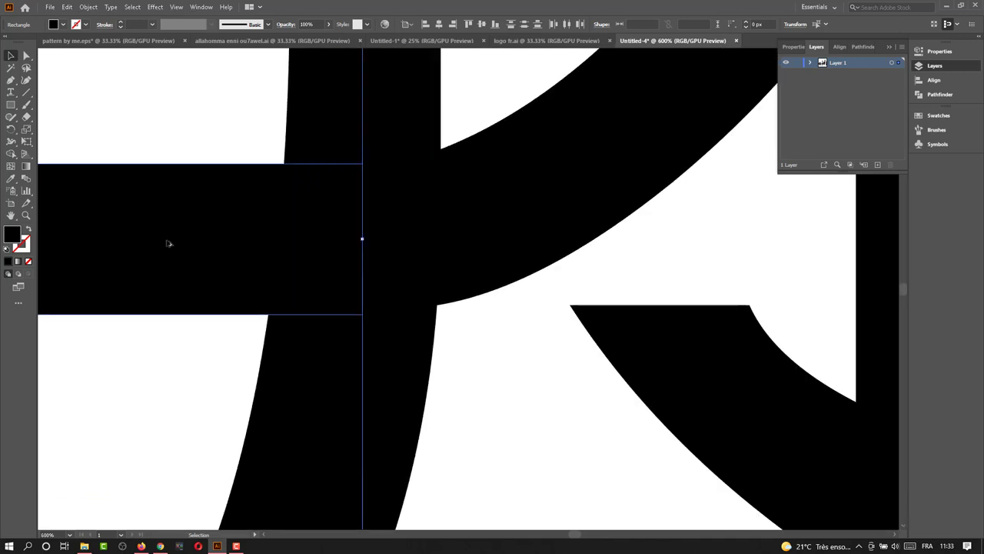
key(Up)
key(Up)
key(Up)
key(Up)
key(Up)
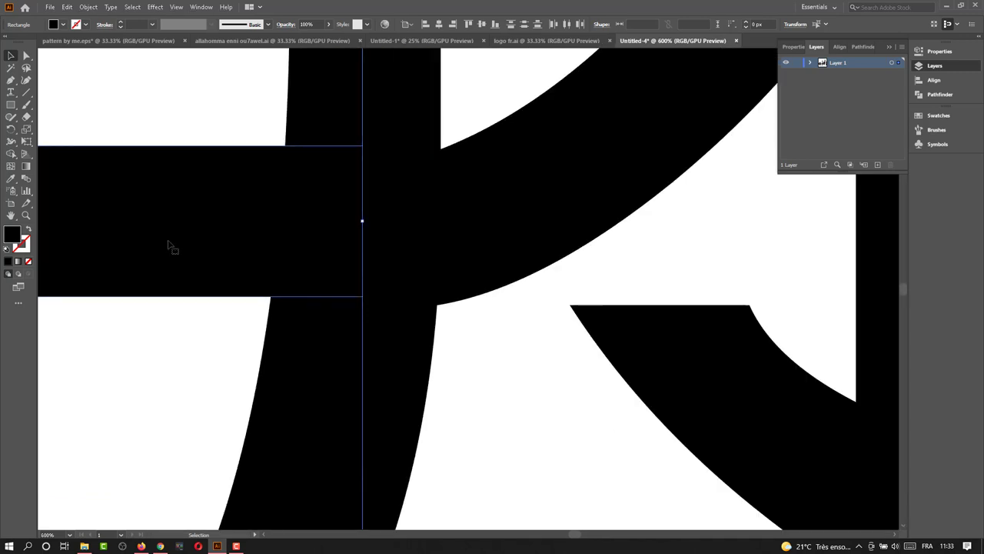
scroll(168, 246, down, 3)
scroll(167, 246, down, 3)
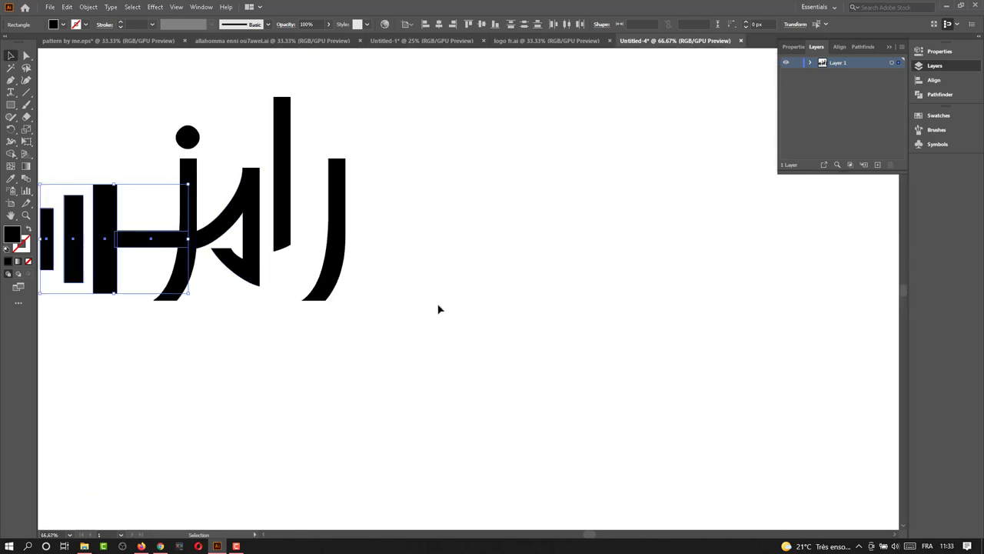
key(a)
scroll(440, 309, left, 3)
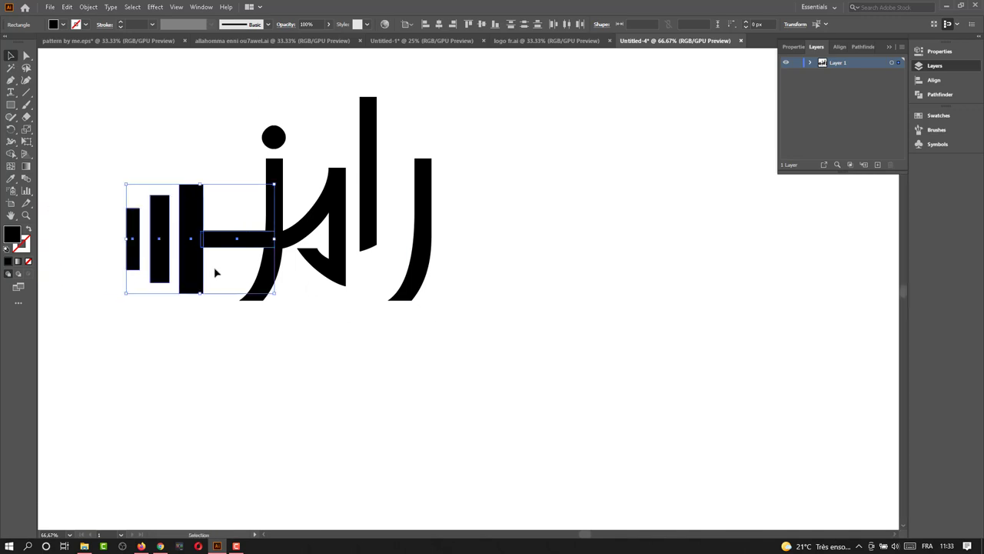
Copy the left plates and handle, reflect them vertically, and join them to the lettering's right side
key(v)
drag(193, 267, 540, 267)
right_click(547, 241)
mouse_move(578, 391)
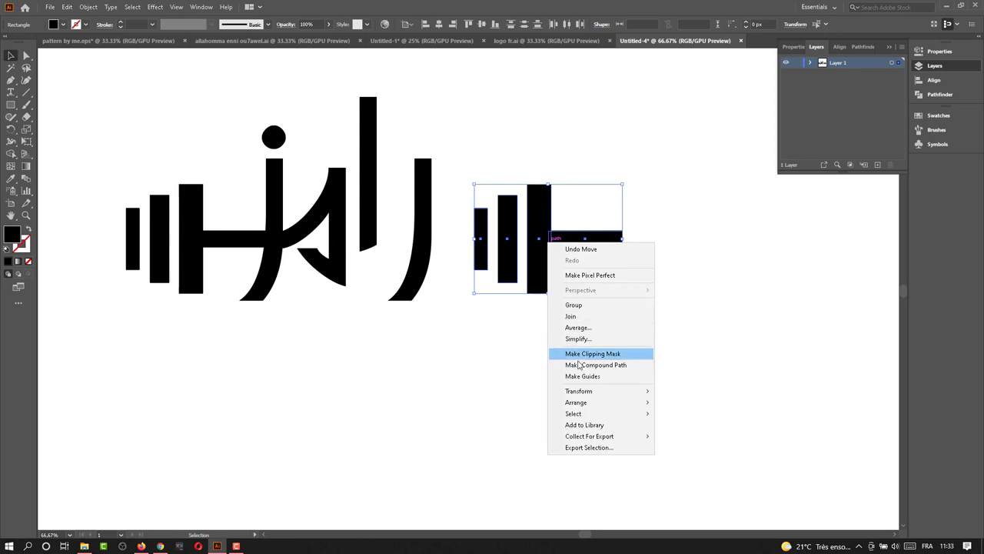
click(680, 428)
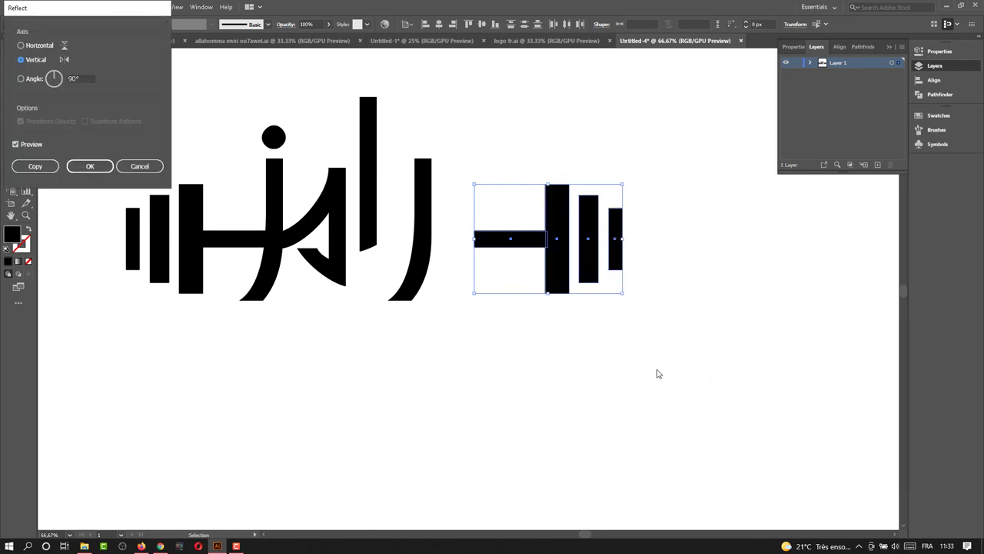
click(90, 166)
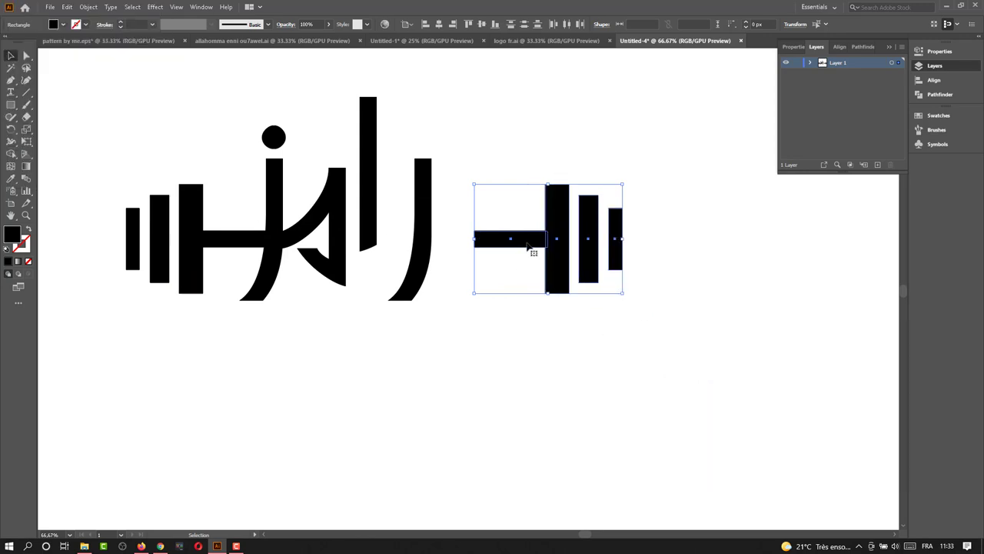
drag(528, 246, 474, 246)
click(583, 243)
scroll(589, 253, left, 2)
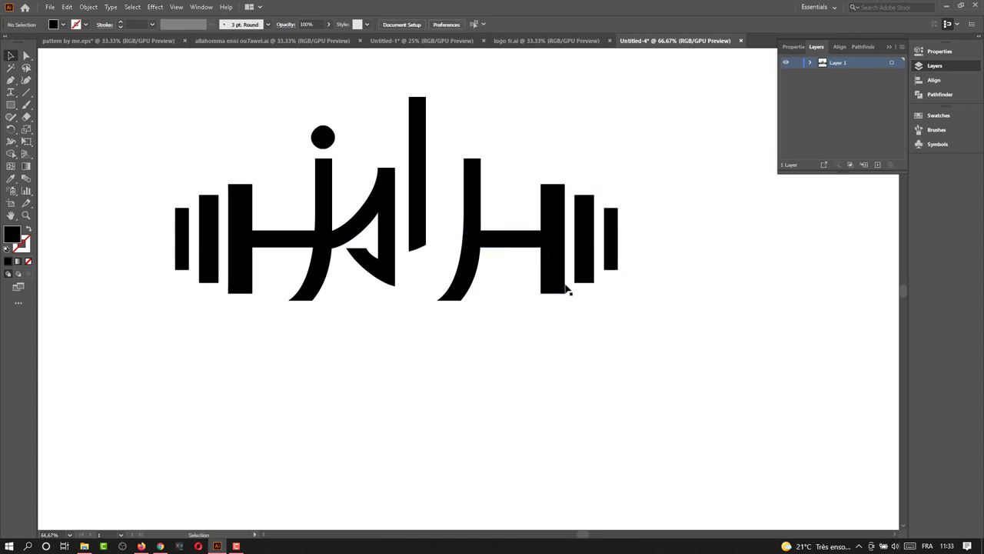
scroll(570, 285, down, 1)
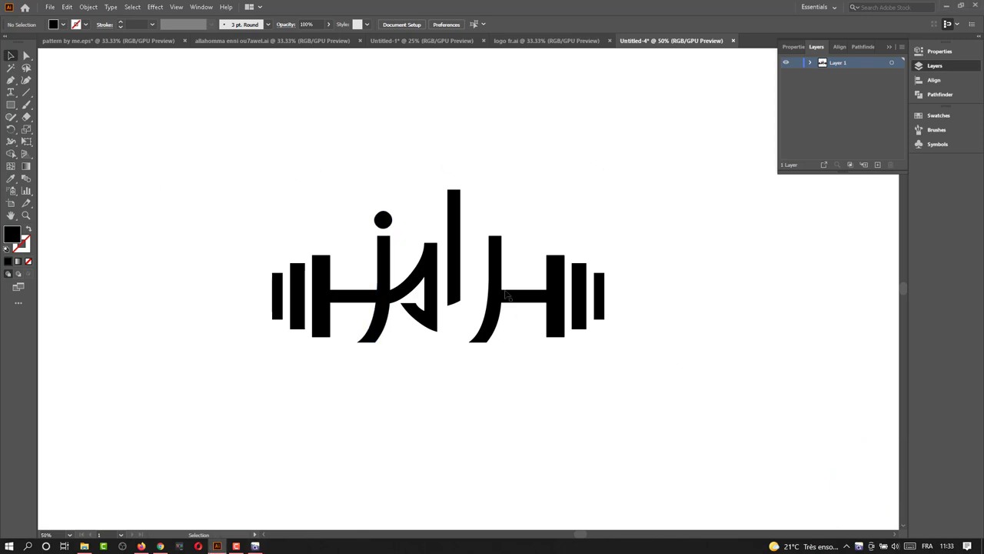
Ungroup the barbell pieces
drag(557, 321, 603, 331)
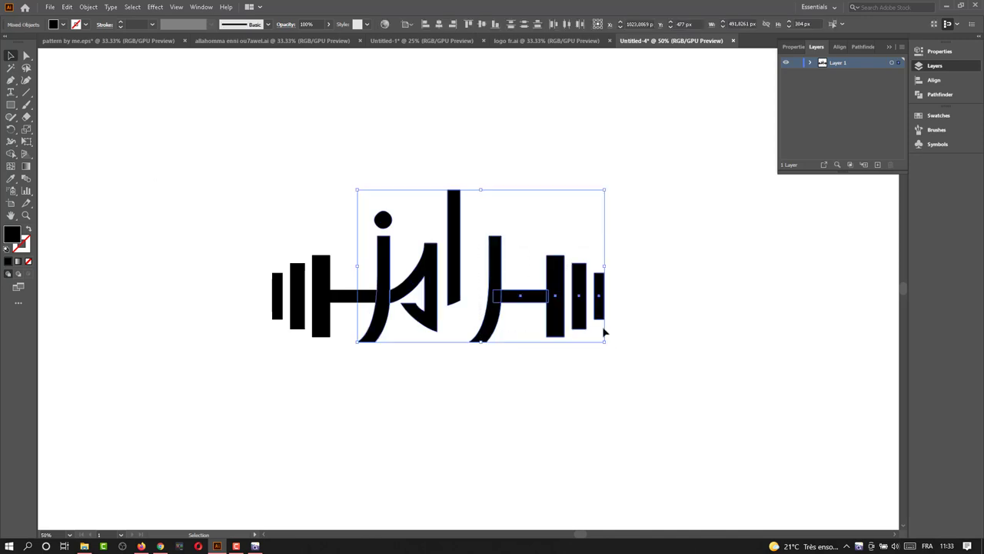
click(693, 361)
click(500, 283)
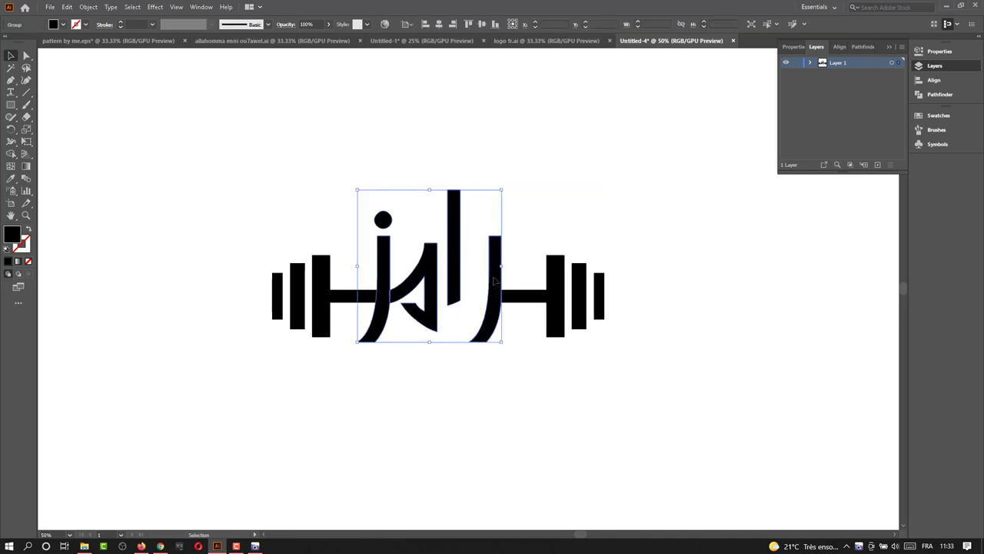
right_click(495, 279)
click(534, 362)
Nudge the right-hand plates and handle left, then one step back right
drag(653, 400, 513, 302)
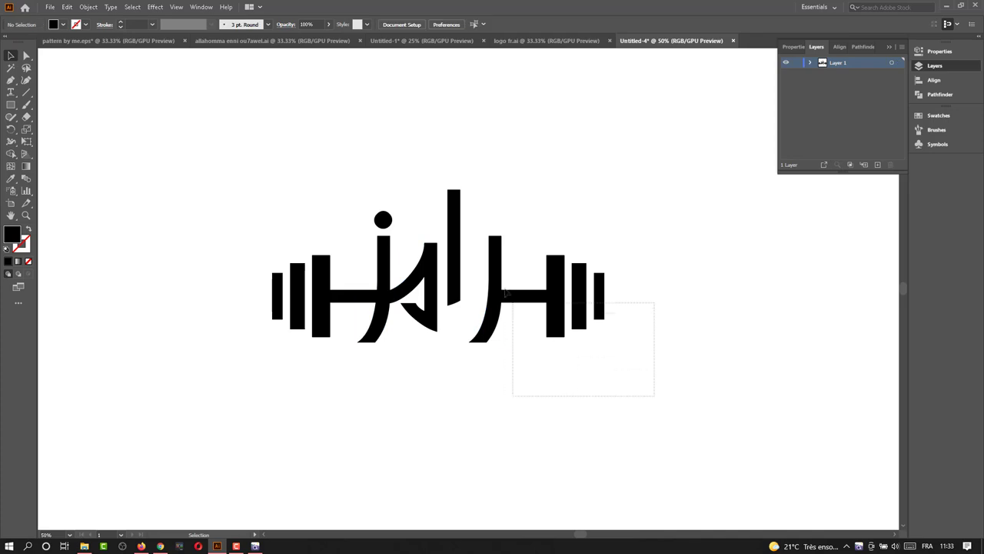
key(Left)
key(Left)
key(Left)
key(Left)
key(Left)
key(Left)
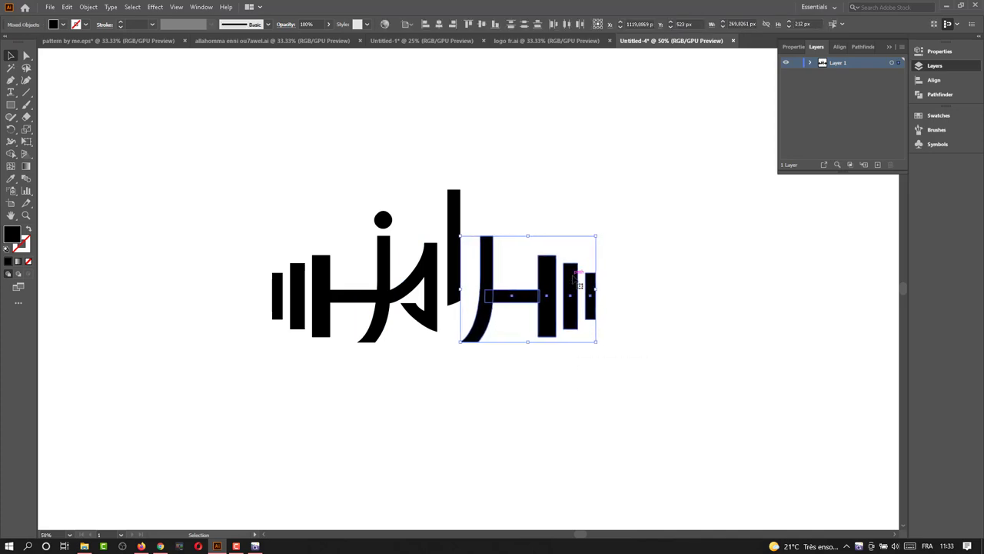
key(Left)
key(Left)
key(Left)
key(Left)
key(Left)
key(Left)
key(Left)
key(Left)
key(Left)
key(Left)
key(Left)
key(Left)
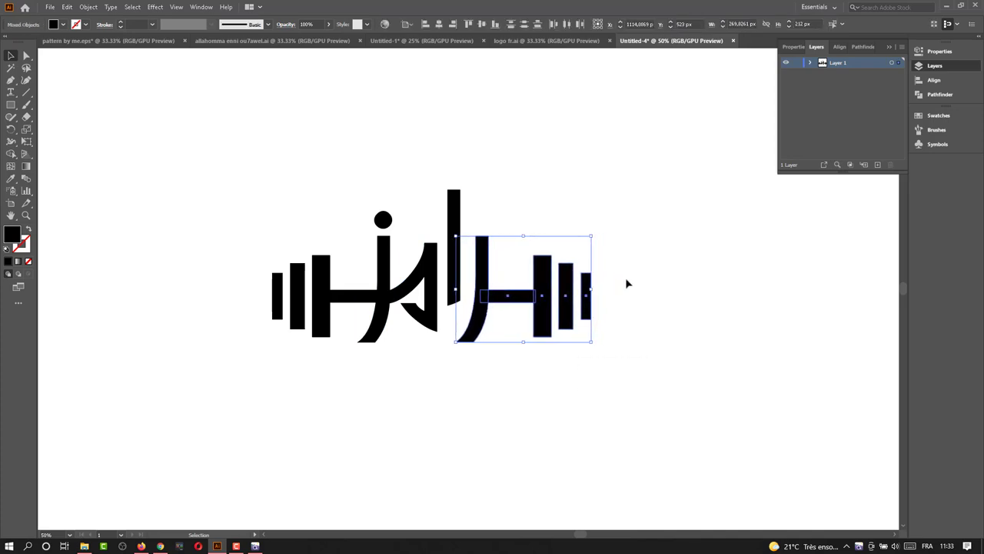
click(627, 284)
drag(657, 342, 461, 270)
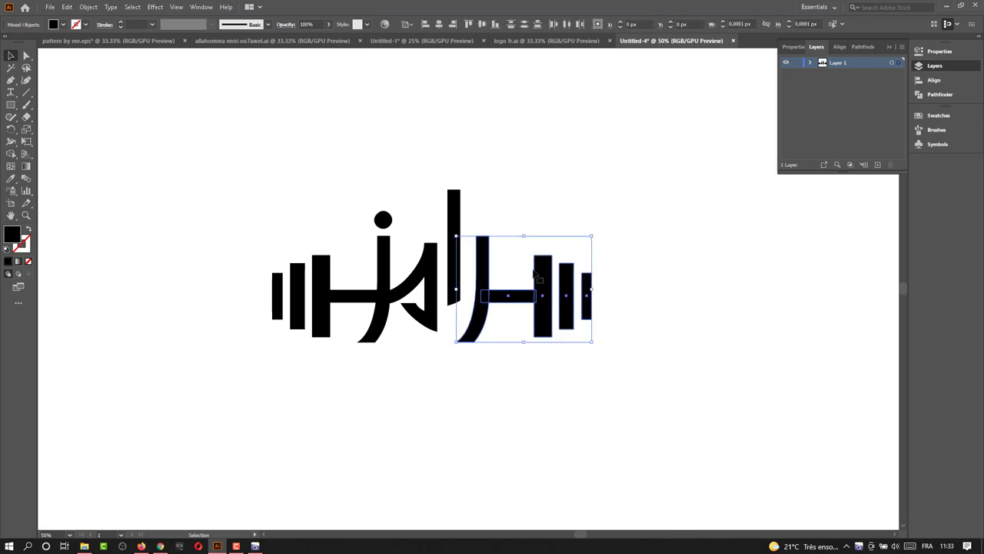
key(Right)
key(Right)
key(Right)
key(Right)
key(Right)
key(Right)
key(Right)
key(Right)
click(366, 353)
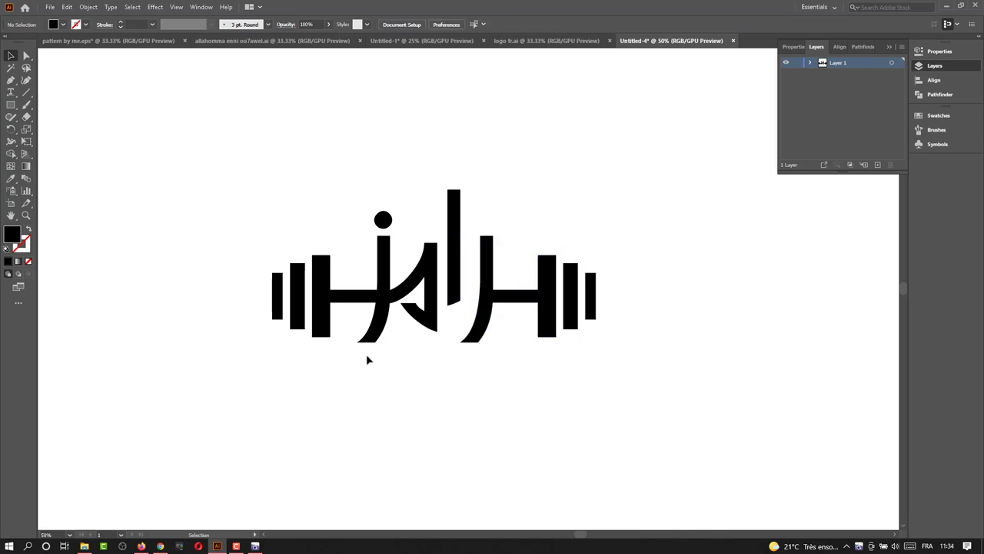
Add the 'coach musculation privé' tagline below the logo and enlarge it
click(10, 91)
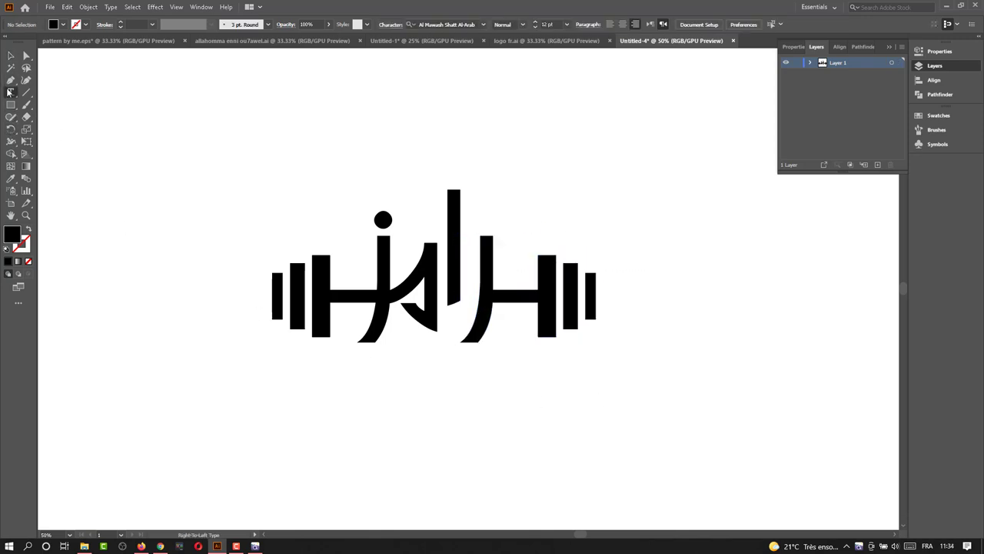
click(359, 388)
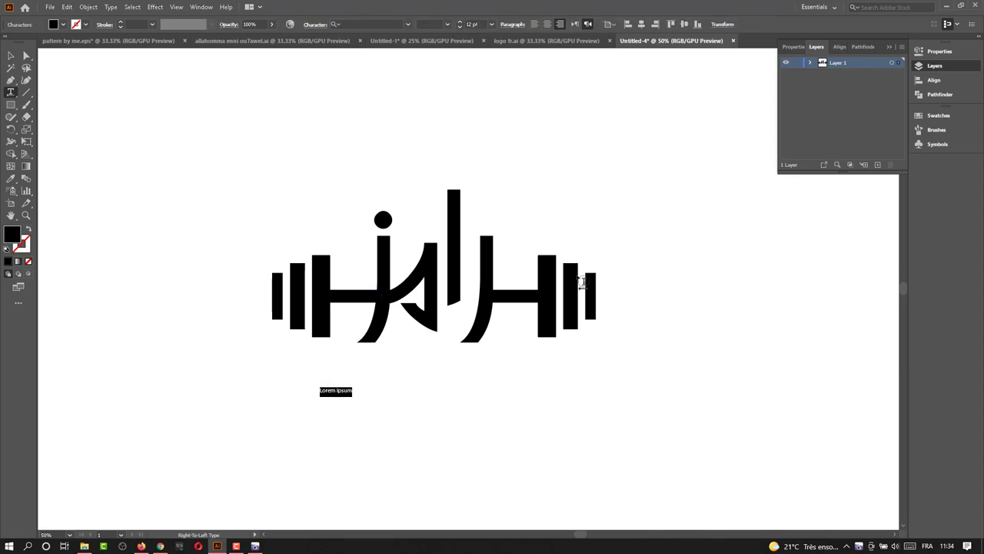
text(coach musculation privé)
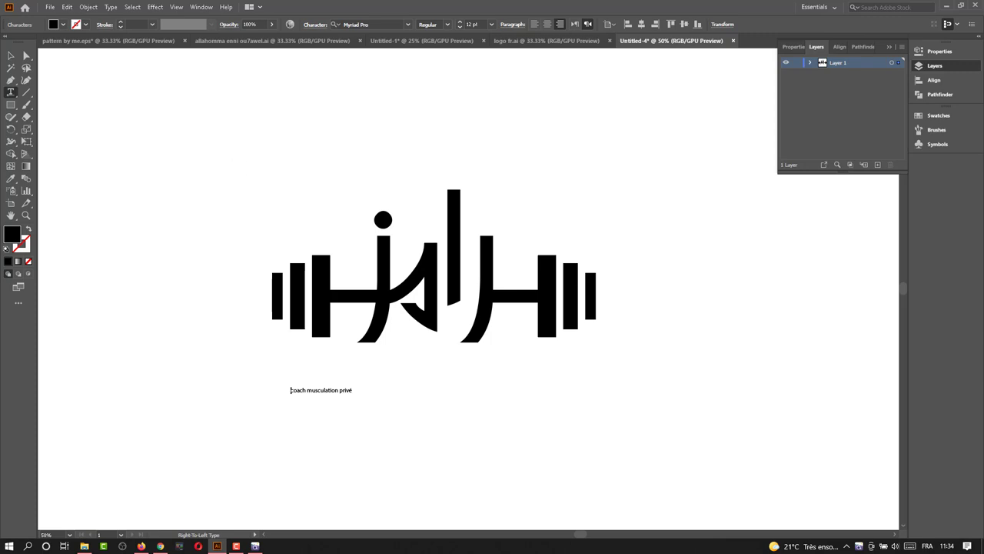
key(Escape)
drag(353, 398, 591, 454)
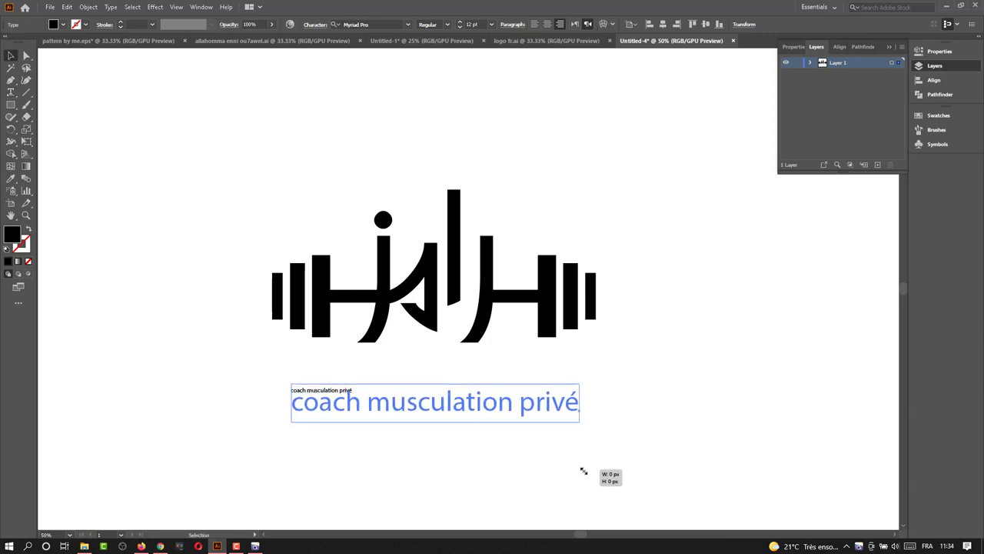
drag(447, 415, 438, 389)
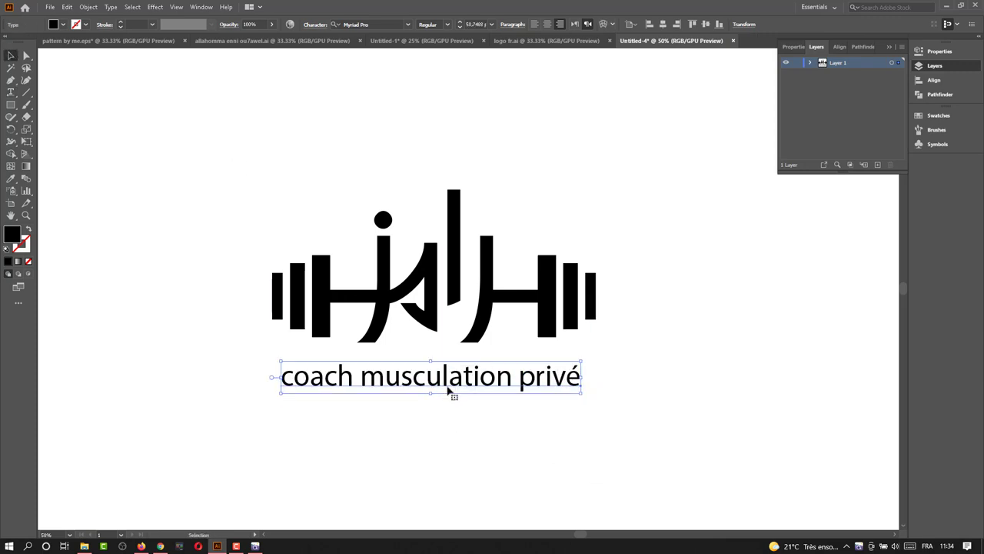
key(ctrl+t)
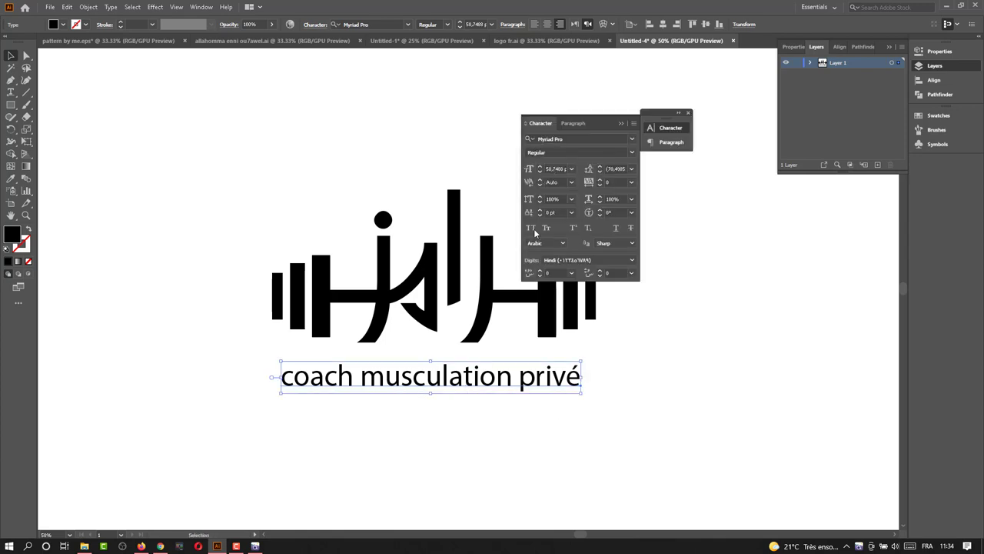
Set the tagline in All Caps and enlarge it slightly
click(530, 228)
click(689, 113)
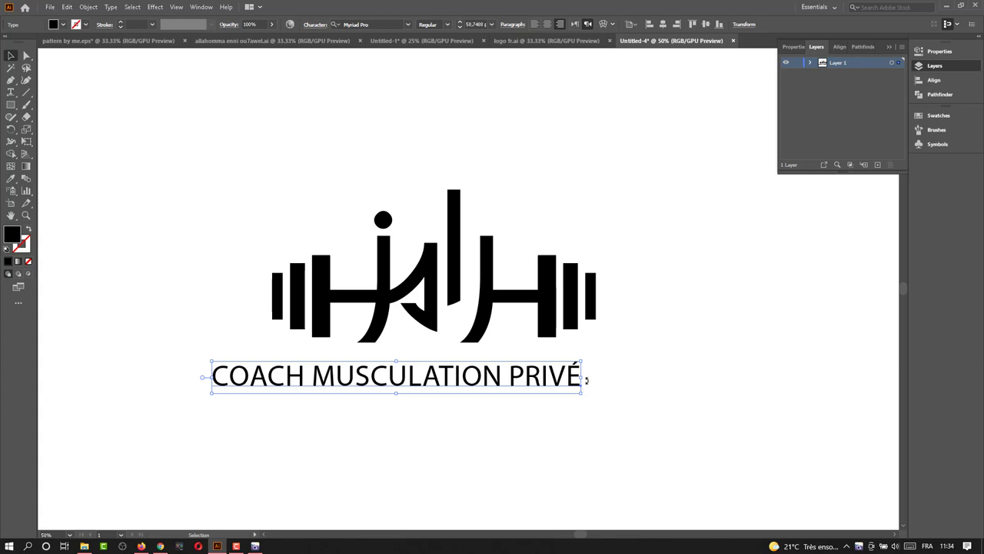
drag(582, 377, 617, 380)
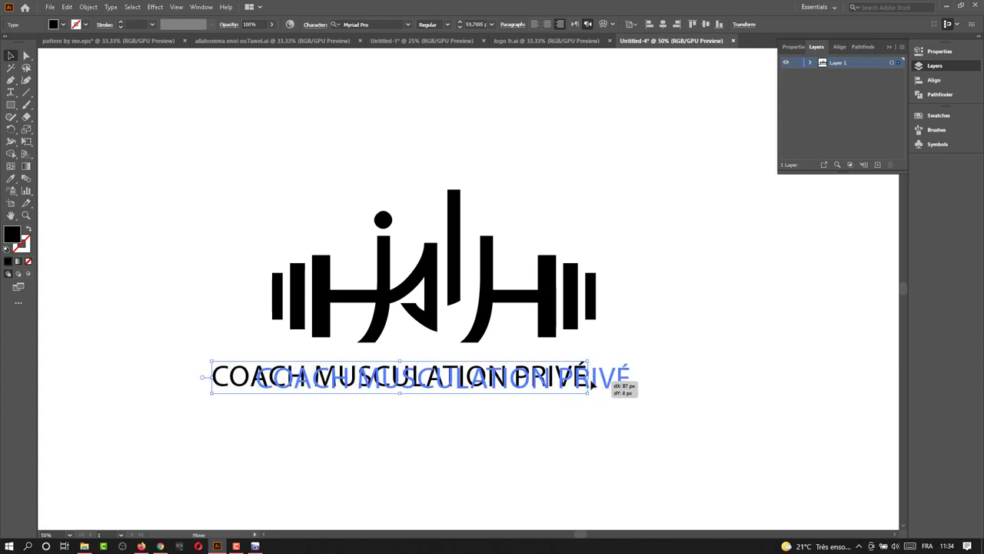
Horizontally centre the tagline with the barbell logo
key(a)
drag(654, 341, 176, 202)
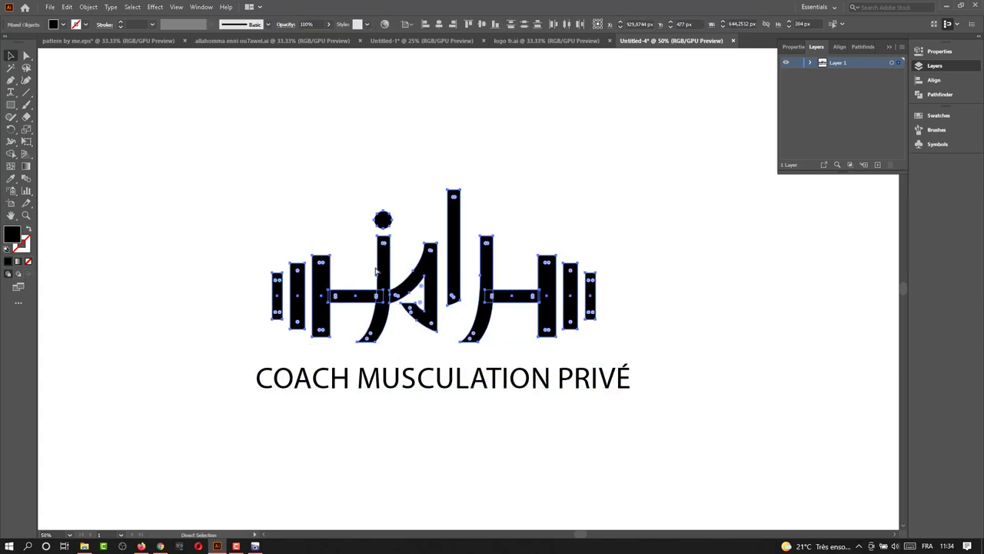
key(v)
drag(648, 474, 308, 136)
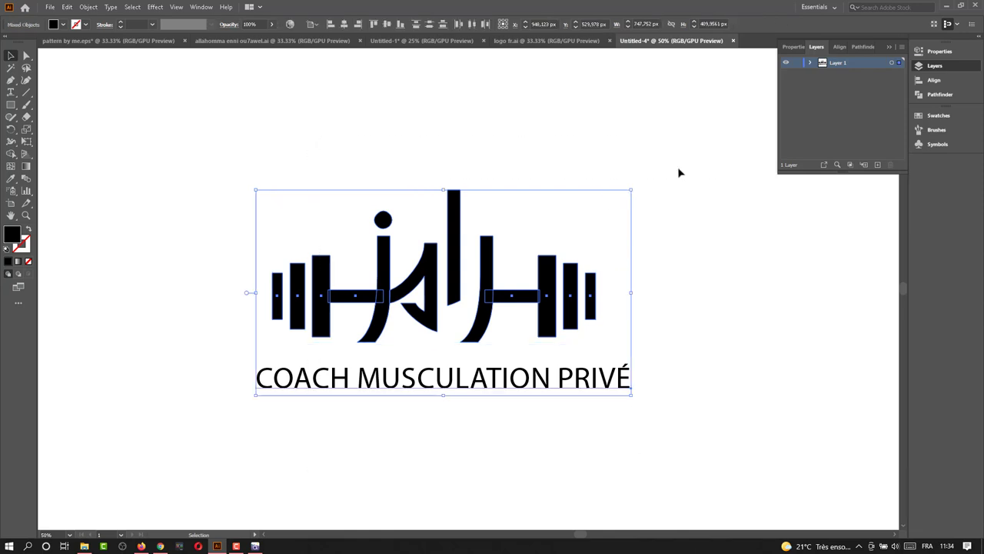
click(933, 80)
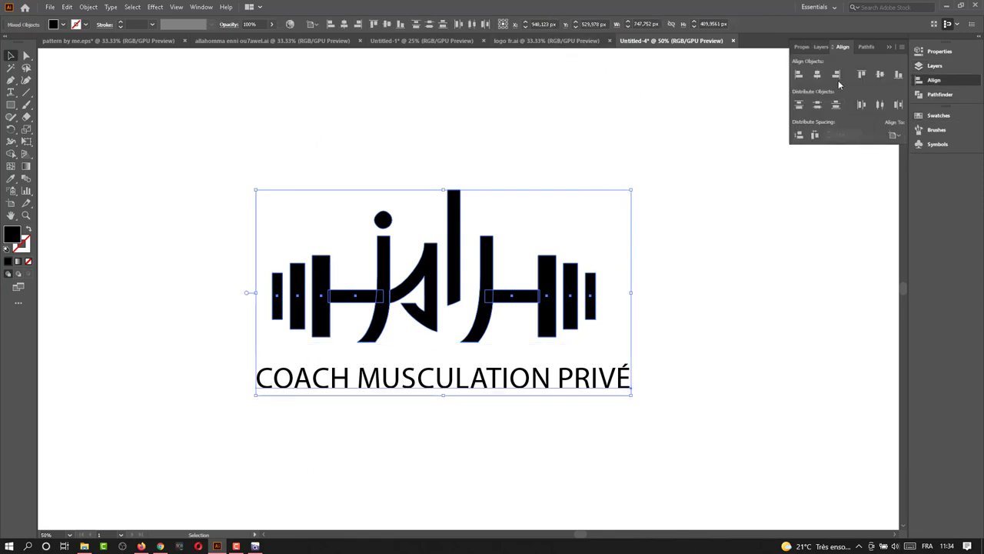
click(817, 73)
click(807, 241)
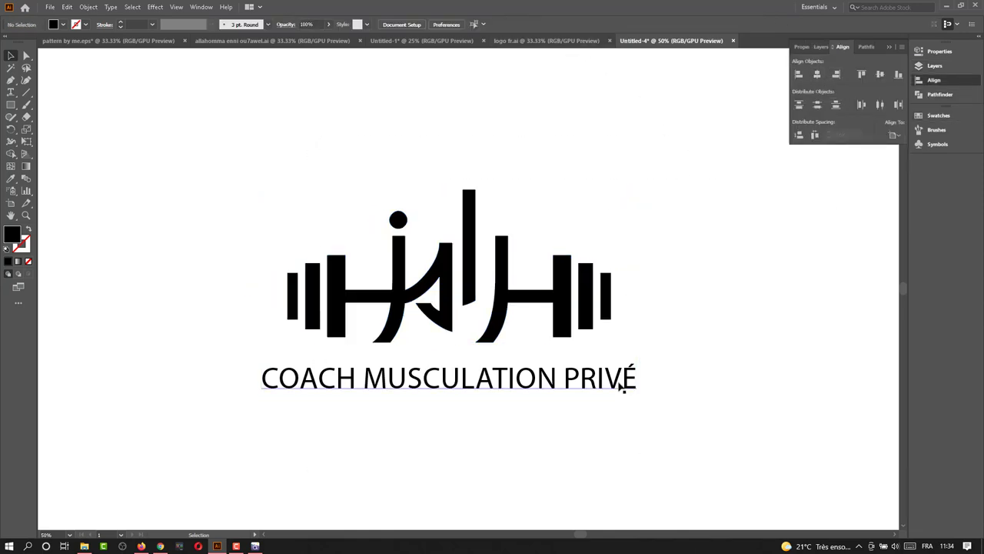
Move the tagline closer to the logo and duplicate it directly below
drag(635, 381, 659, 362)
click(660, 361)
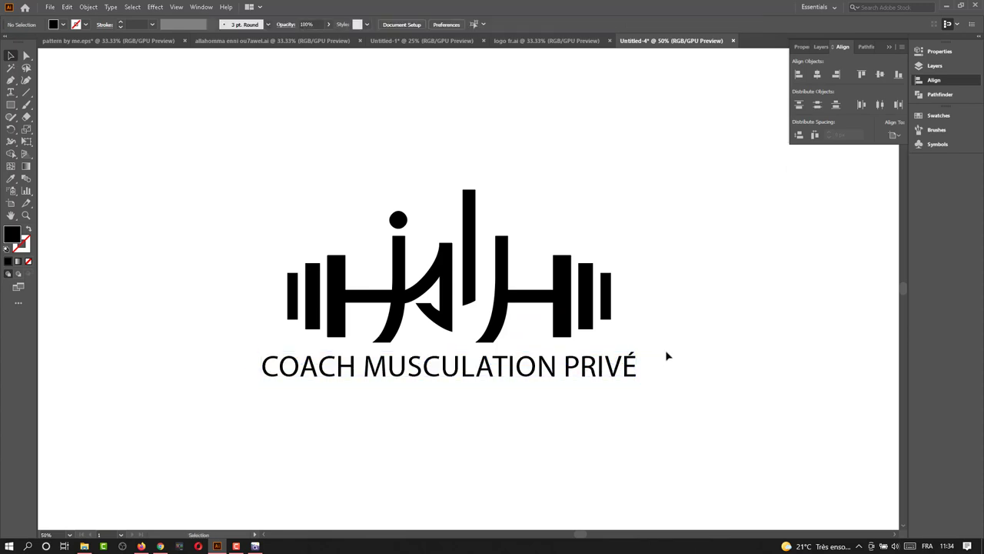
drag(564, 366, 555, 400)
Change the copied line to 'JEMMEL - AL MOUNASTIR' and centre it under the logo
double_click(567, 397)
key(ctrl+a)
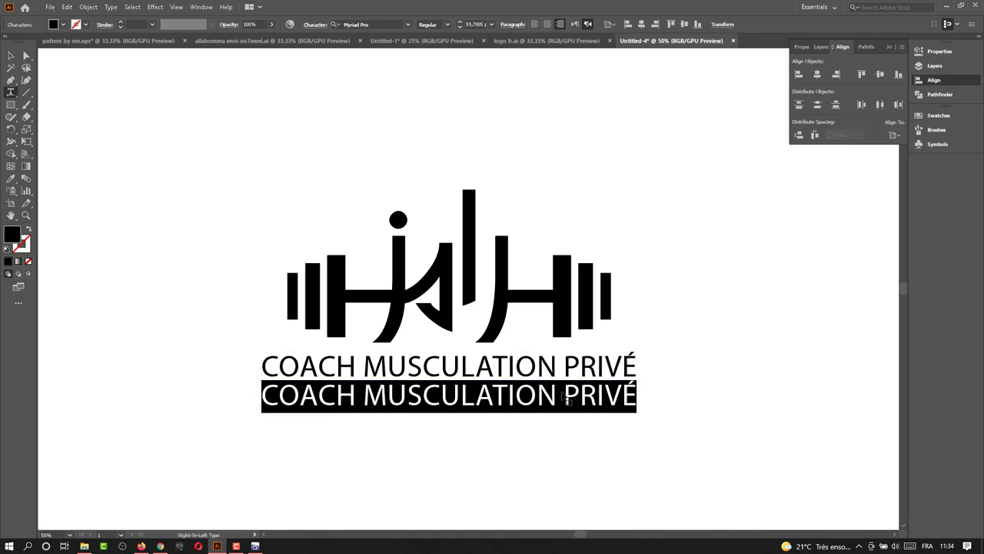
text(ل)
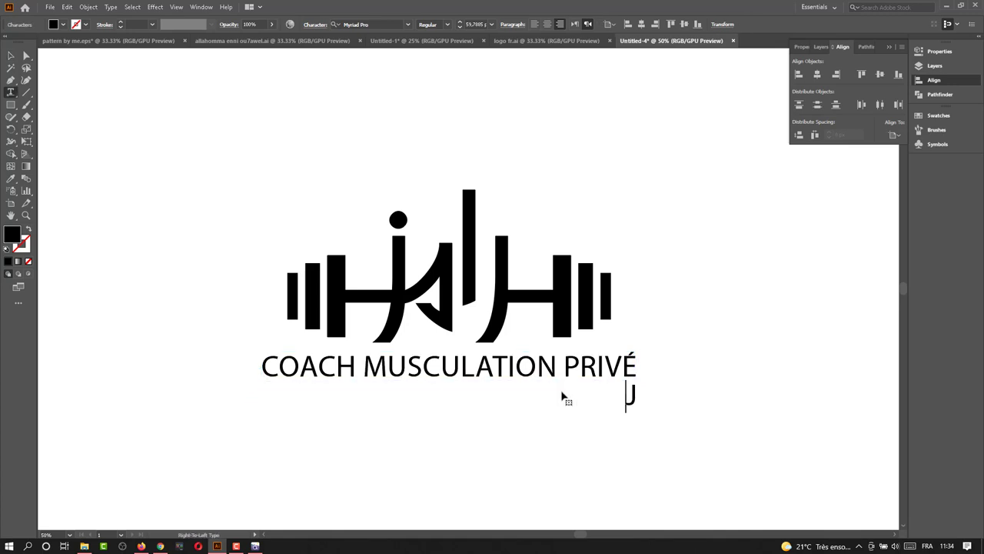
text(EMMEL)
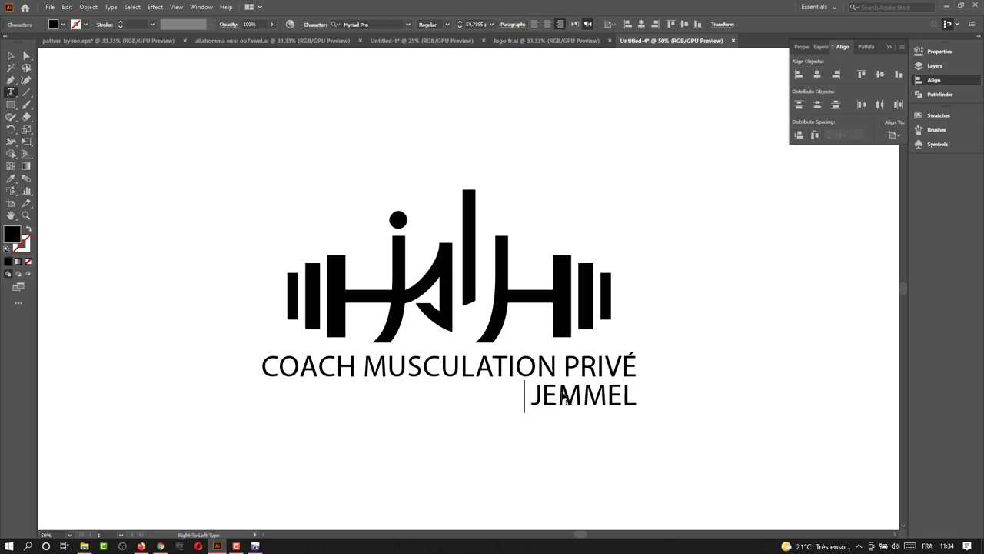
text( - AL M)
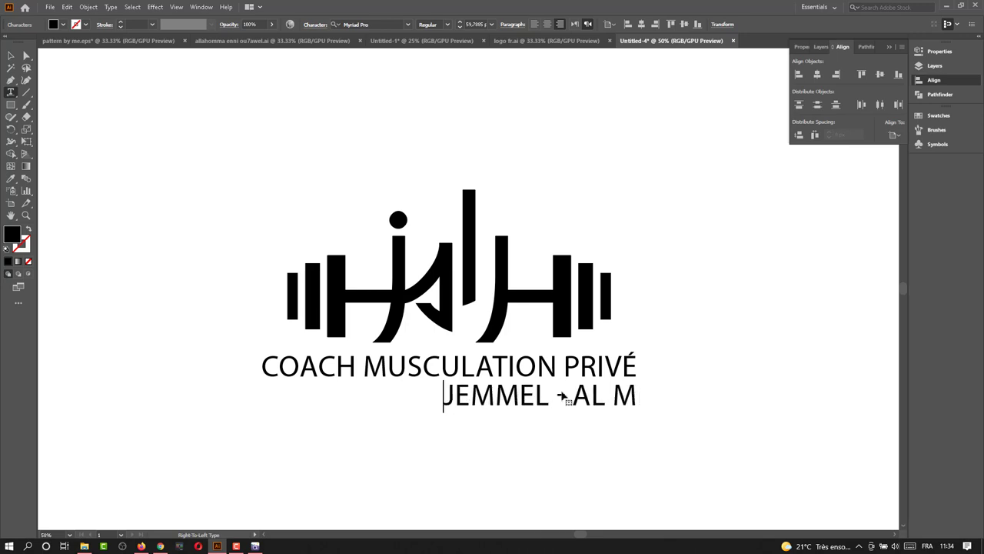
text(OUNASTIR)
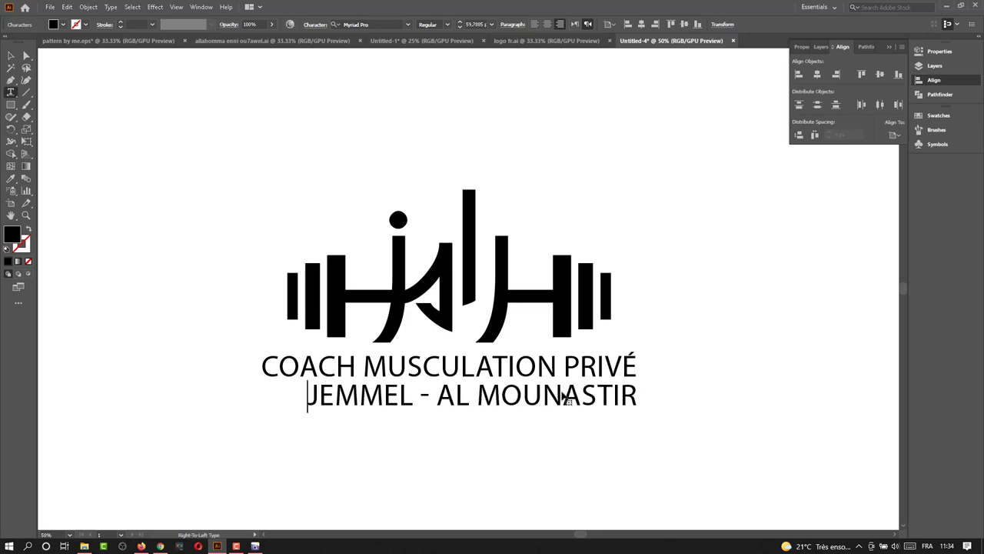
click(11, 55)
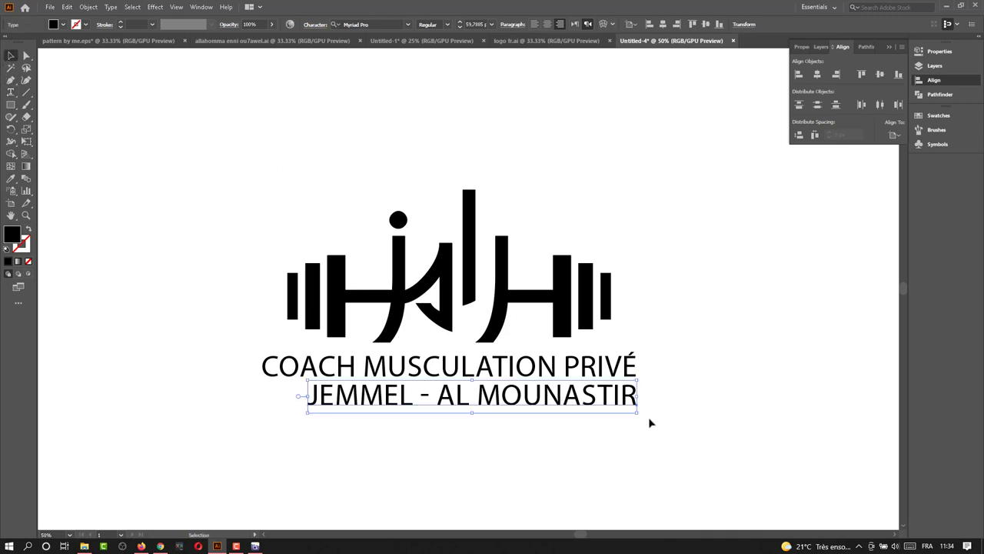
drag(654, 437, 323, 154)
click(817, 74)
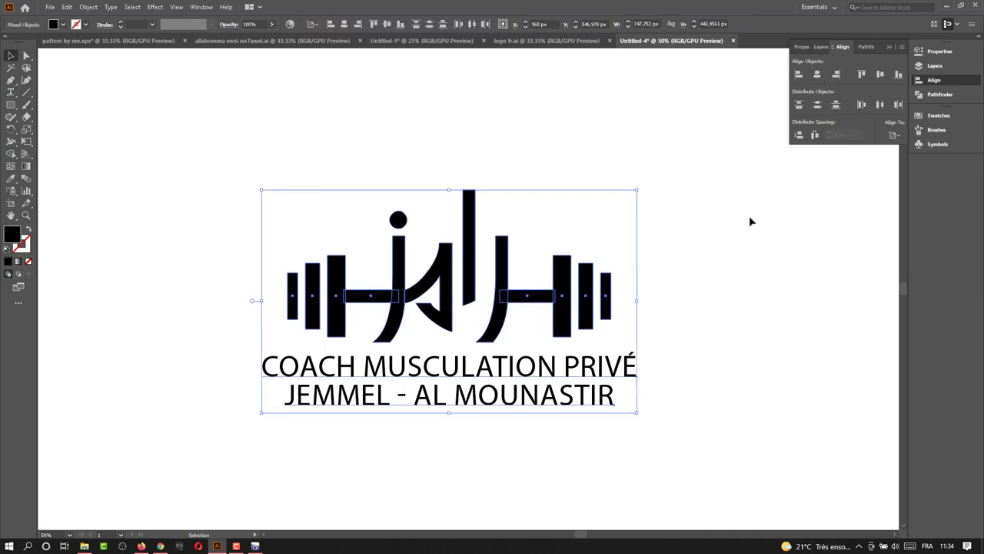
click(747, 219)
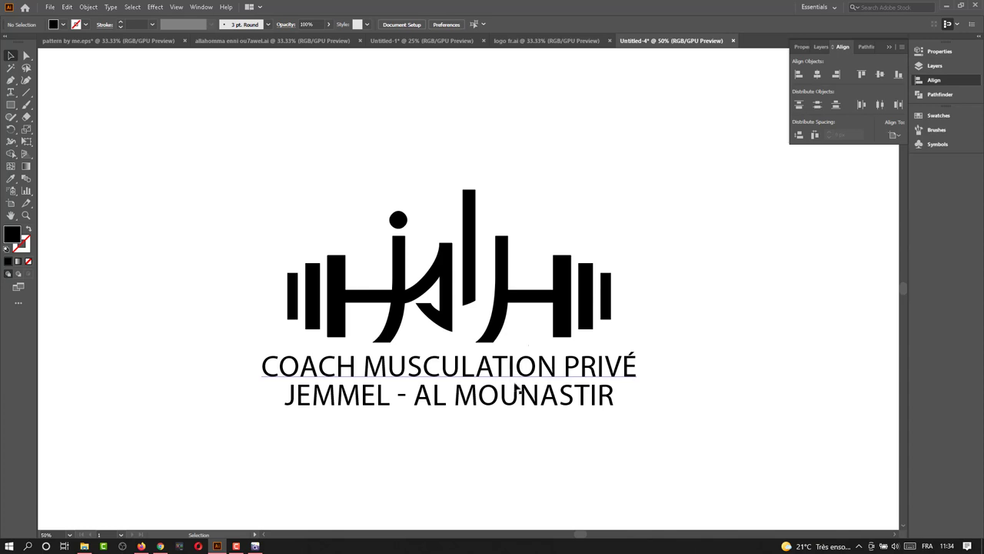
Set the 'JEMMEL - AL MOUNASTIR' line to Myriad Pro Light
click(377, 396)
click(446, 25)
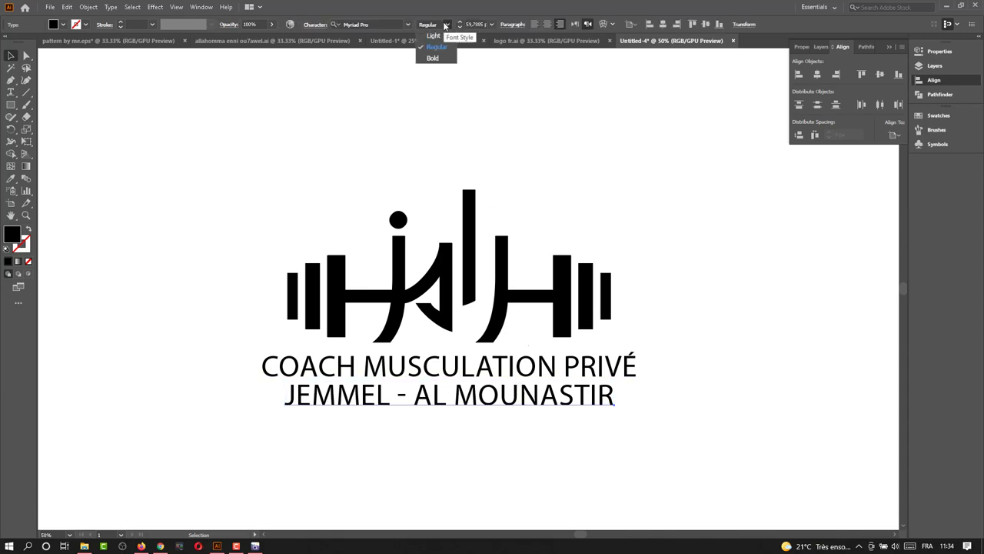
click(446, 36)
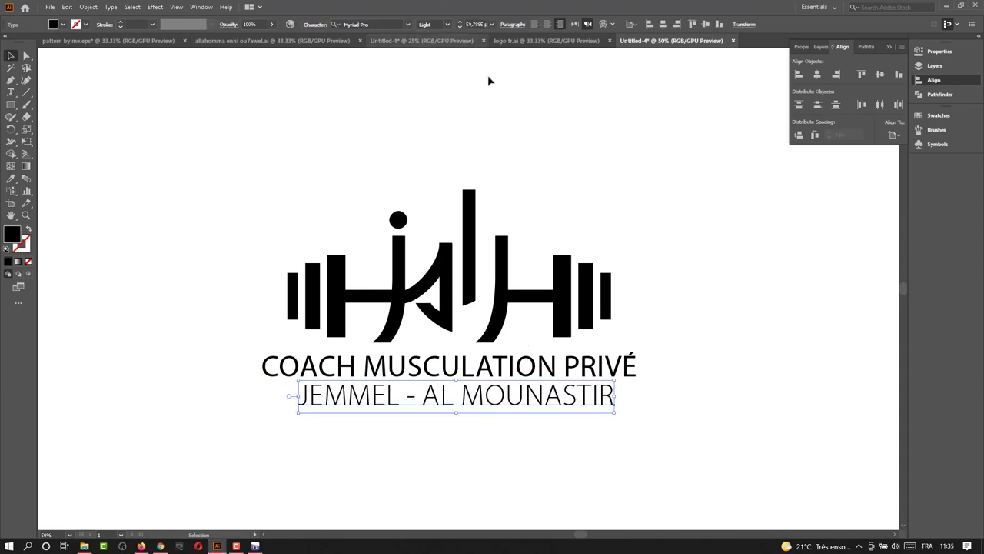
click(666, 319)
scroll(664, 315, down, 1)
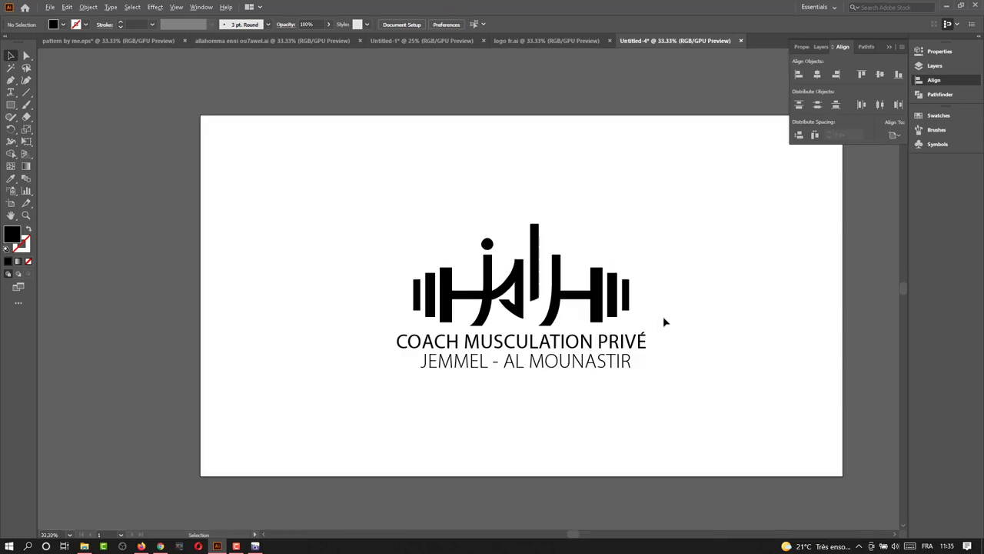
scroll(662, 317, right, 2)
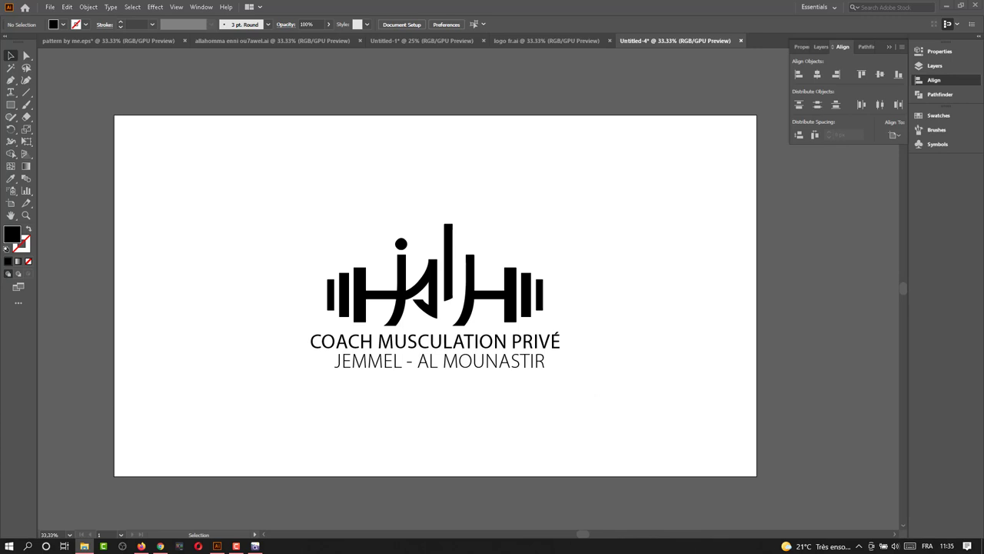
Place the gym photo, shrink it roughly and move it over the artboard
drag(727, 331, 574, 231)
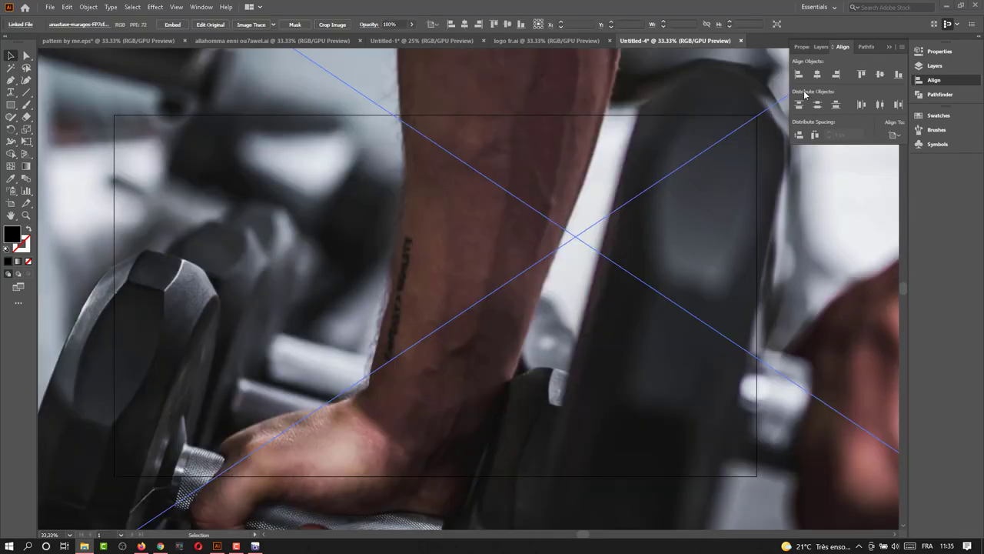
scroll(652, 214, down, 4)
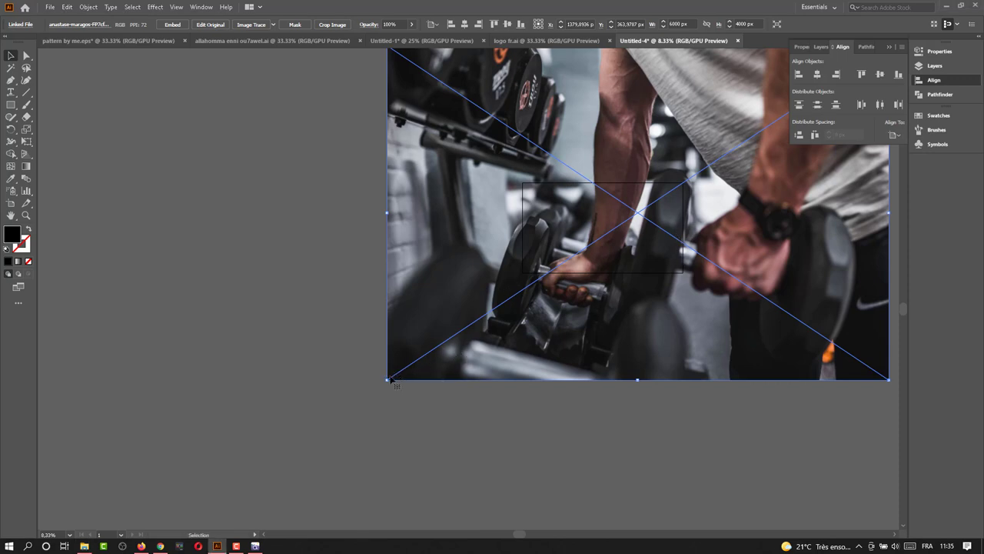
drag(388, 378, 533, 287)
scroll(615, 276, up, 1)
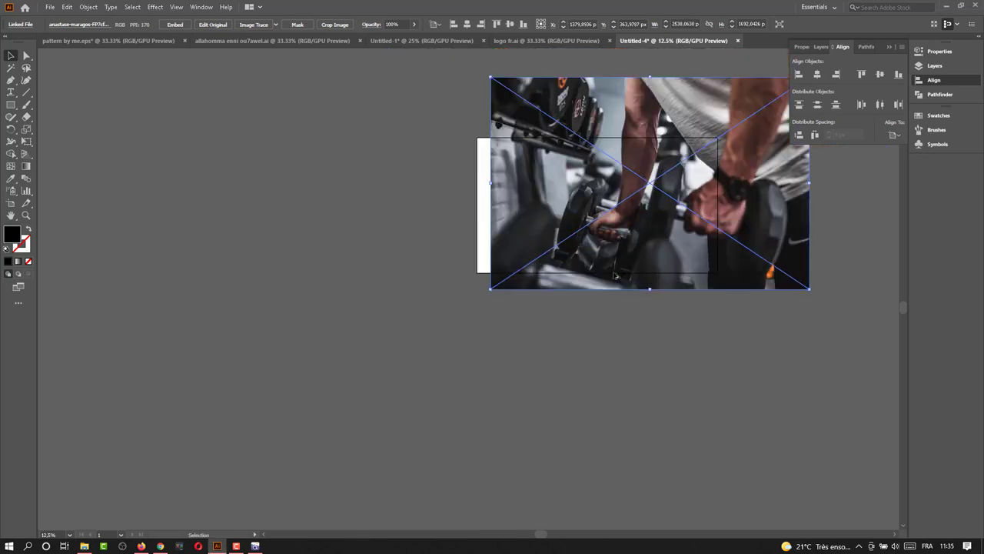
scroll(615, 275, up, 3)
scroll(539, 280, up, 2)
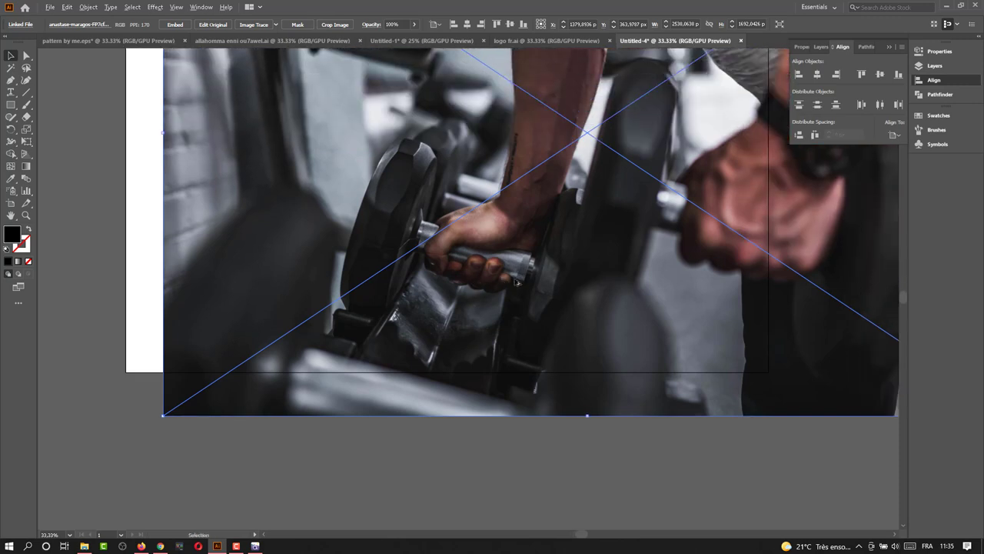
scroll(517, 283, down, 1)
drag(593, 68, 561, 183)
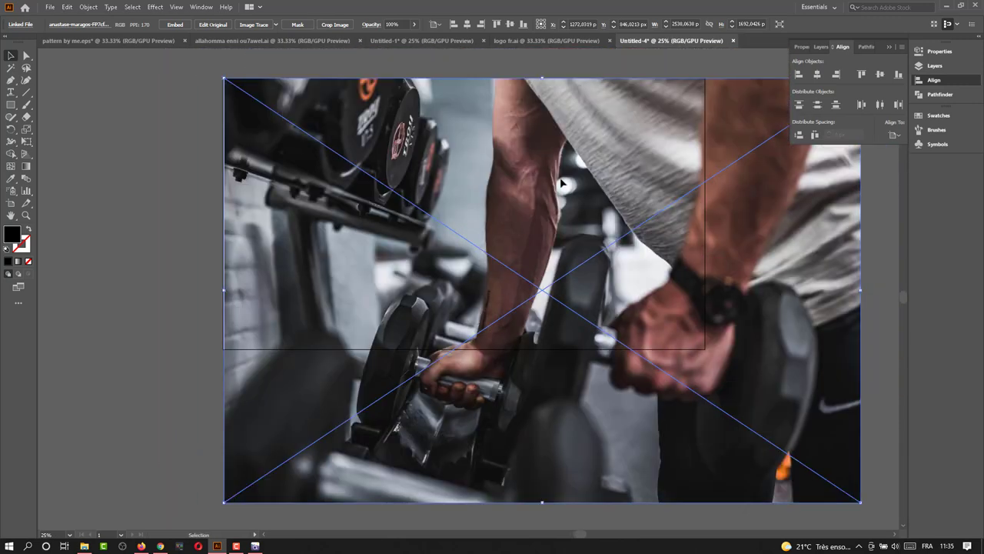
scroll(197, 79, up, 4)
scroll(236, 112, up, 1)
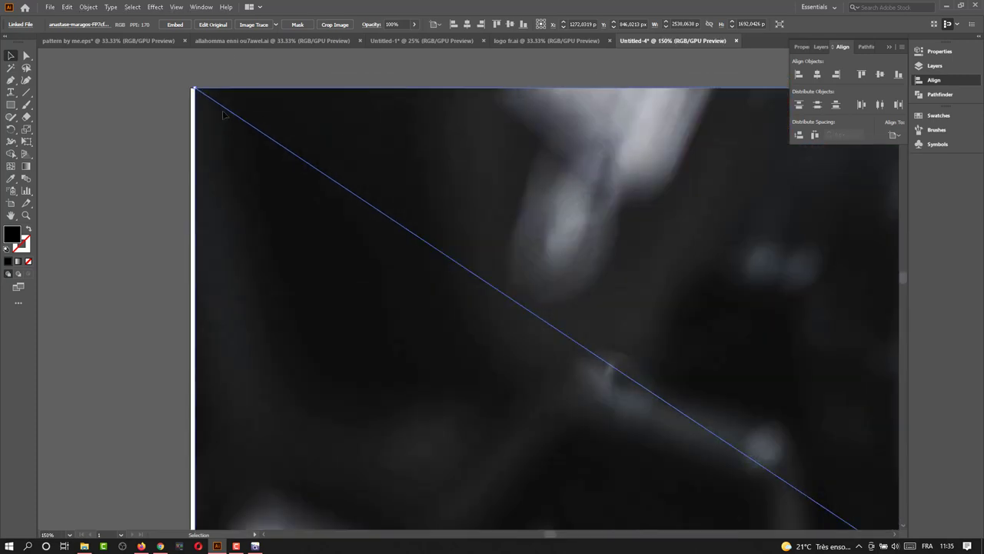
scroll(241, 111, down, 2)
scroll(361, 230, down, 3)
scroll(584, 334, down, 3)
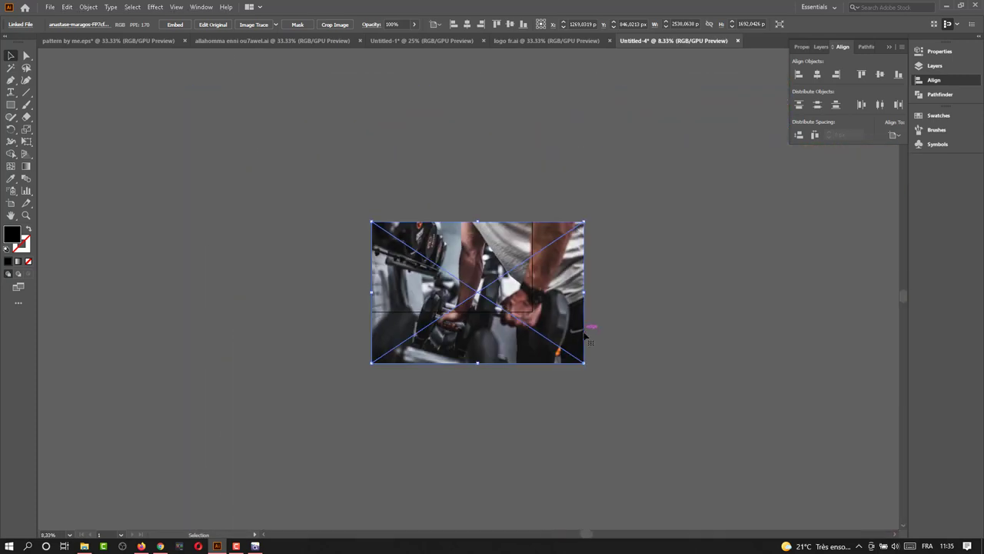
Scale the photo proportionally to 1920 × 1280 px and shift it upward
drag(585, 363, 532, 345)
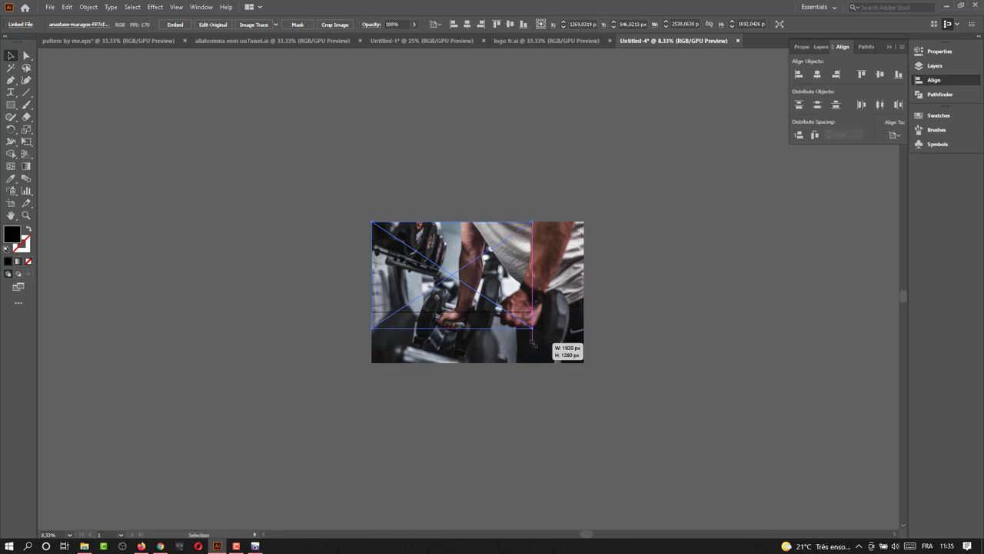
scroll(459, 290, up, 2)
scroll(459, 291, up, 2)
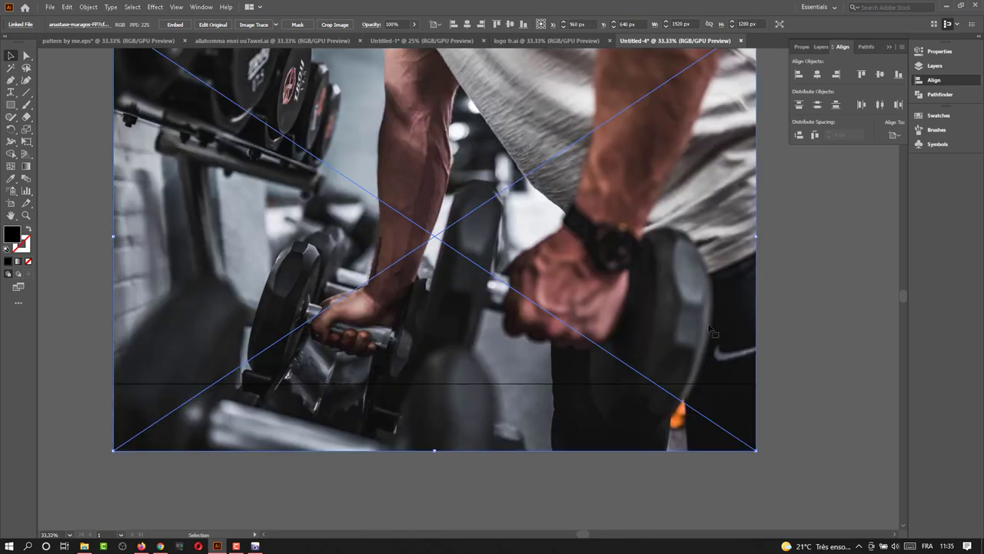
scroll(722, 346, up, 1)
drag(599, 306, 599, 265)
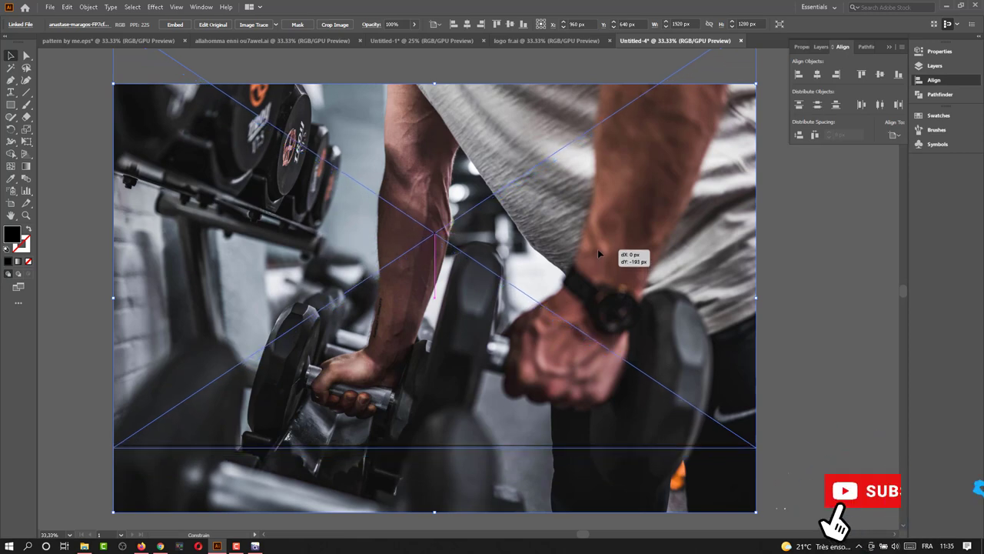
drag(599, 265, 601, 261)
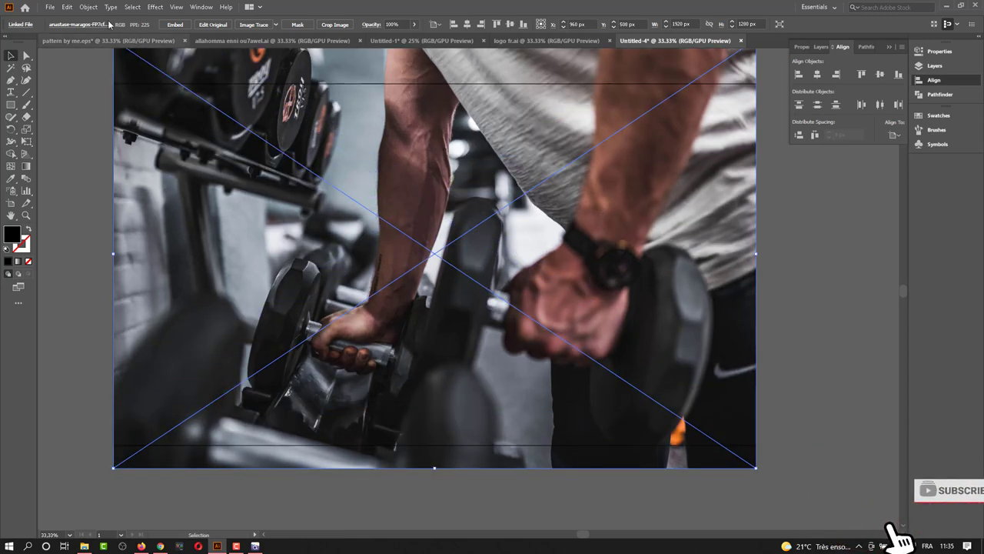
Crop the photo's edges to exactly 1920 × 1080 px and apply the crop
click(335, 24)
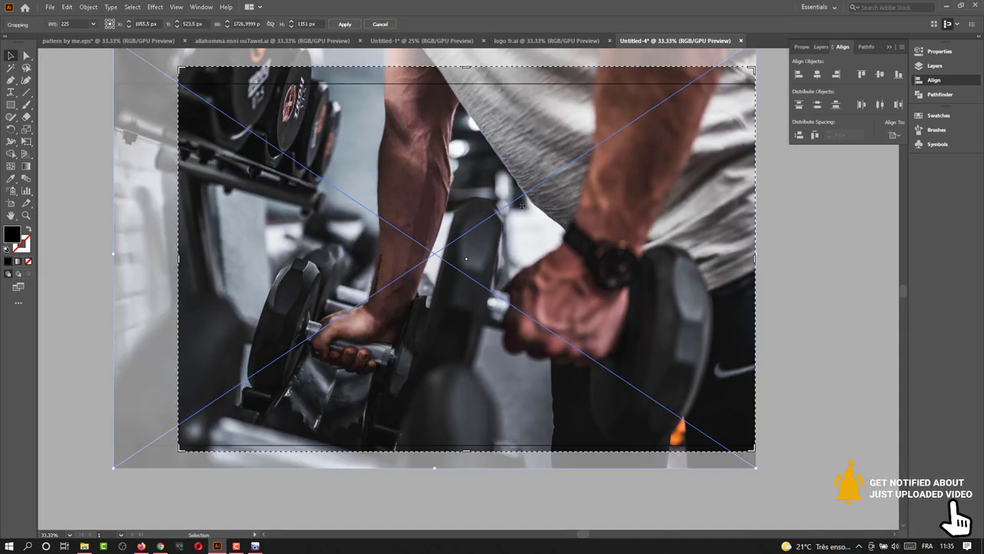
drag(178, 260, 114, 260)
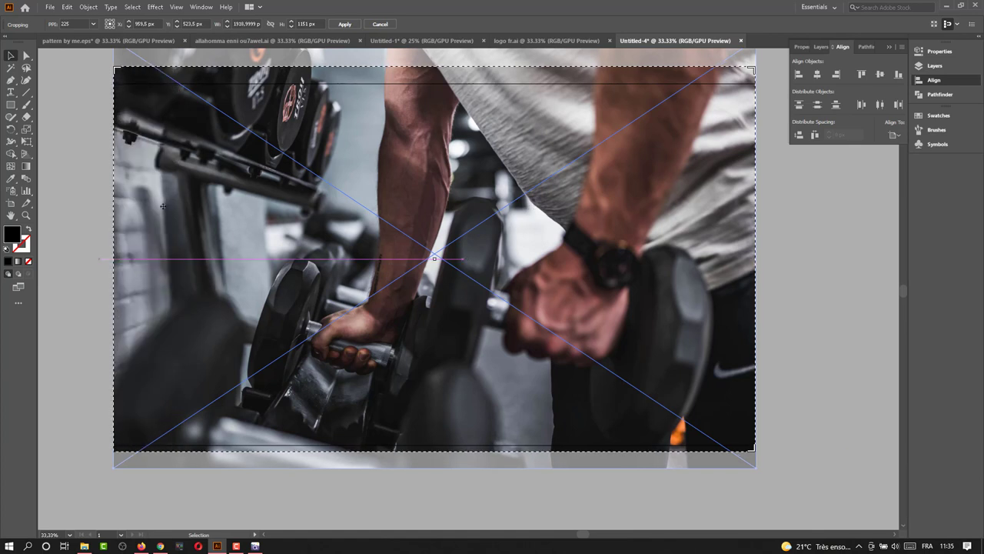
drag(434, 67, 434, 83)
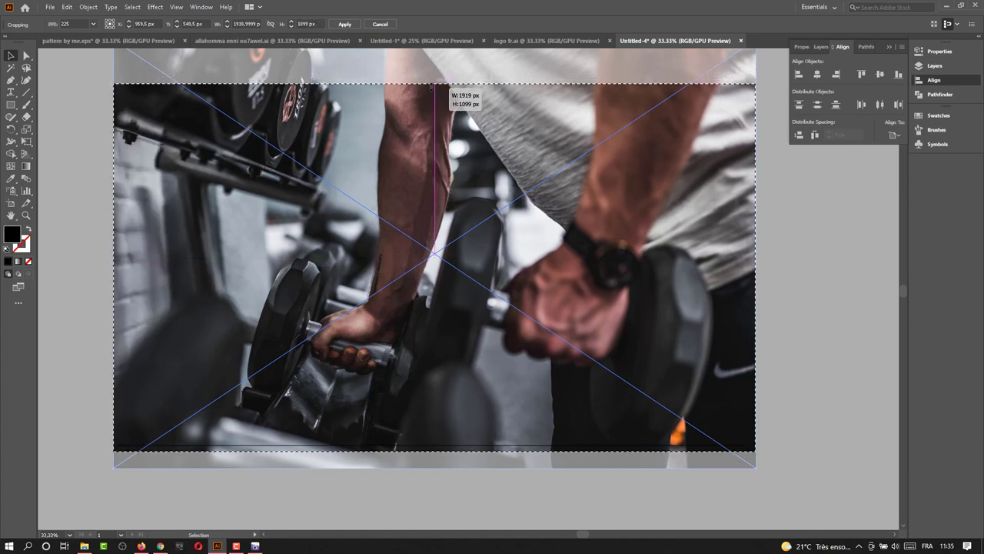
drag(435, 452, 434, 444)
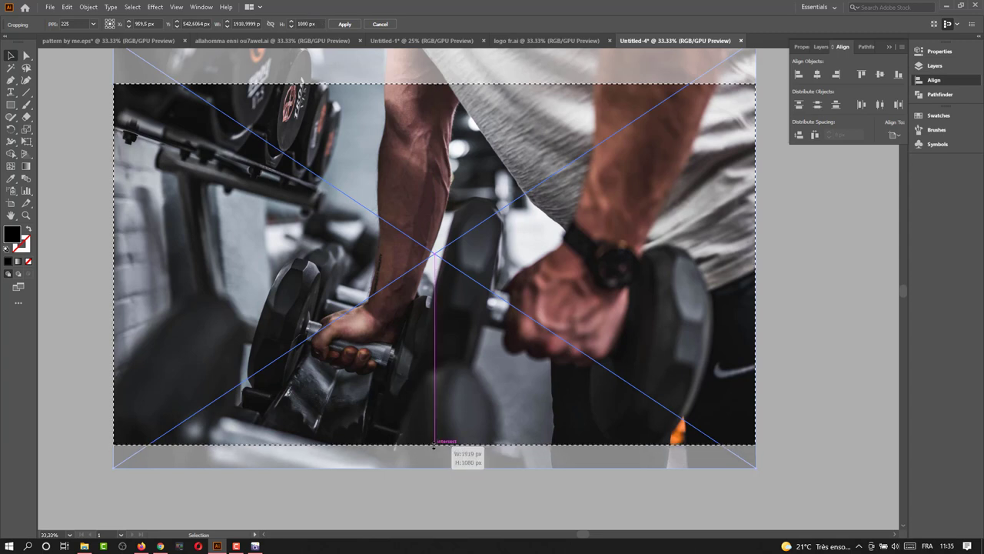
drag(756, 264, 767, 264)
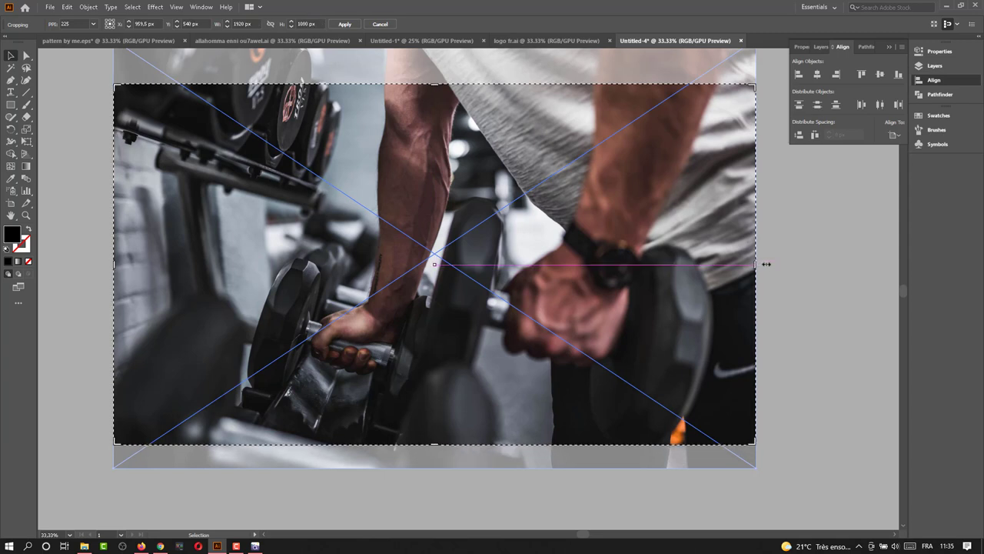
key(Return)
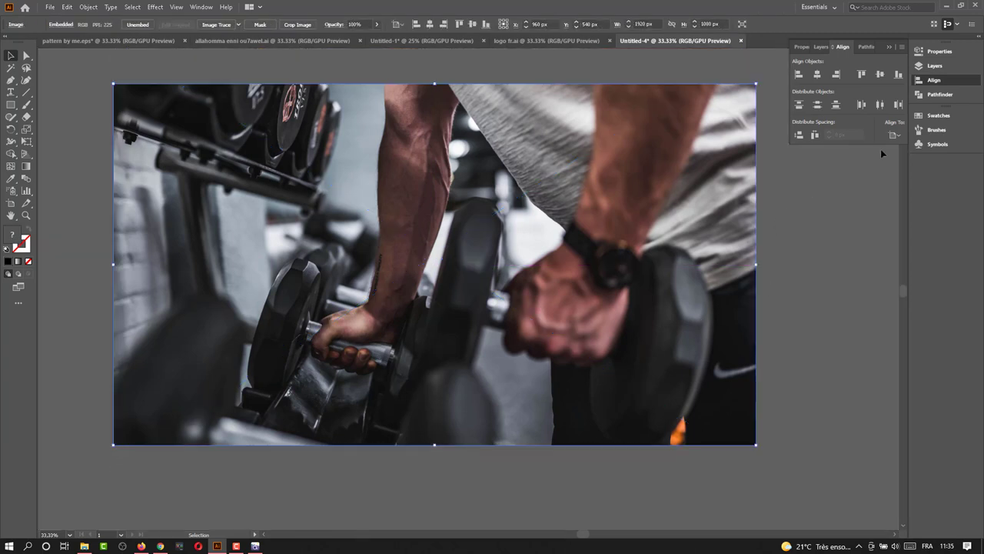
Move the gym photo onto a new Layer 2 beneath the logo
click(934, 65)
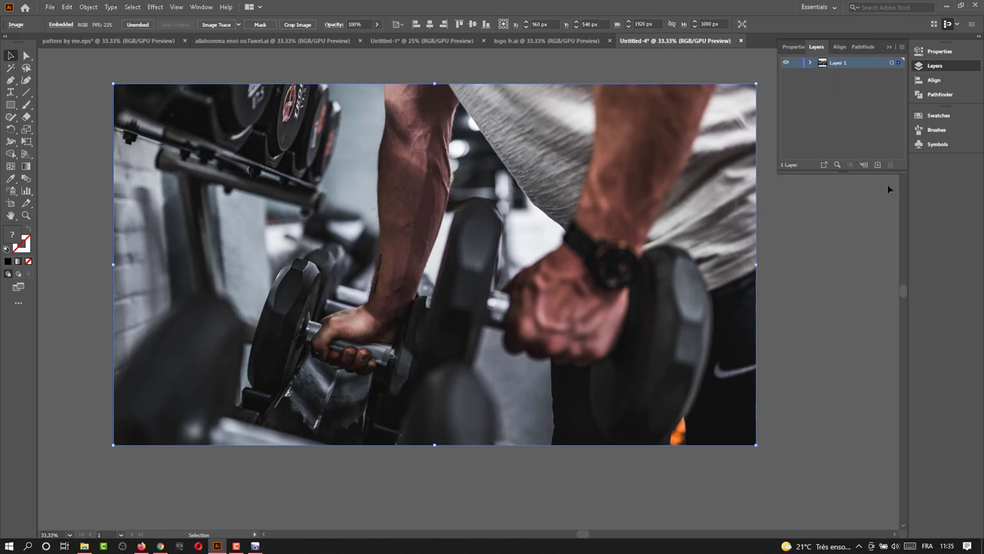
click(877, 165)
click(810, 73)
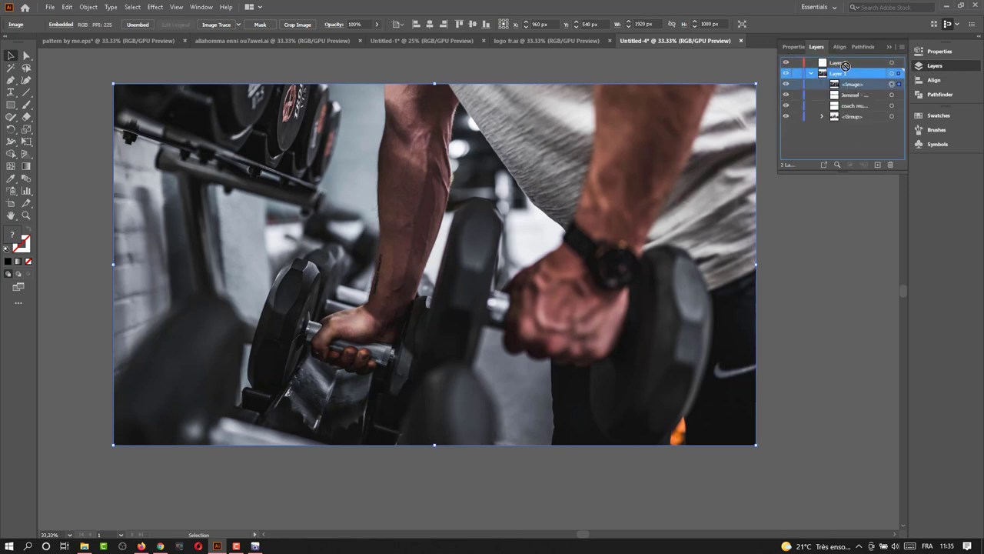
mouse_move(834, 84)
mouse_down()
mouse_move(819, 63)
mouse_move(799, 76)
mouse_up()
click(810, 73)
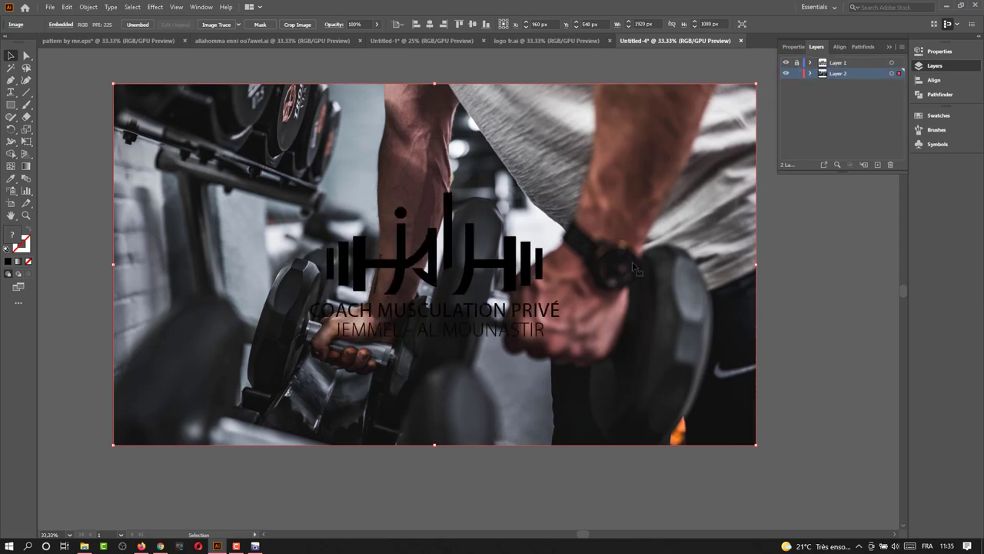
Draw a 1920 × 1080 dark grey rectangle over the artboard at 87% opacity
click(10, 105)
drag(114, 84, 756, 443)
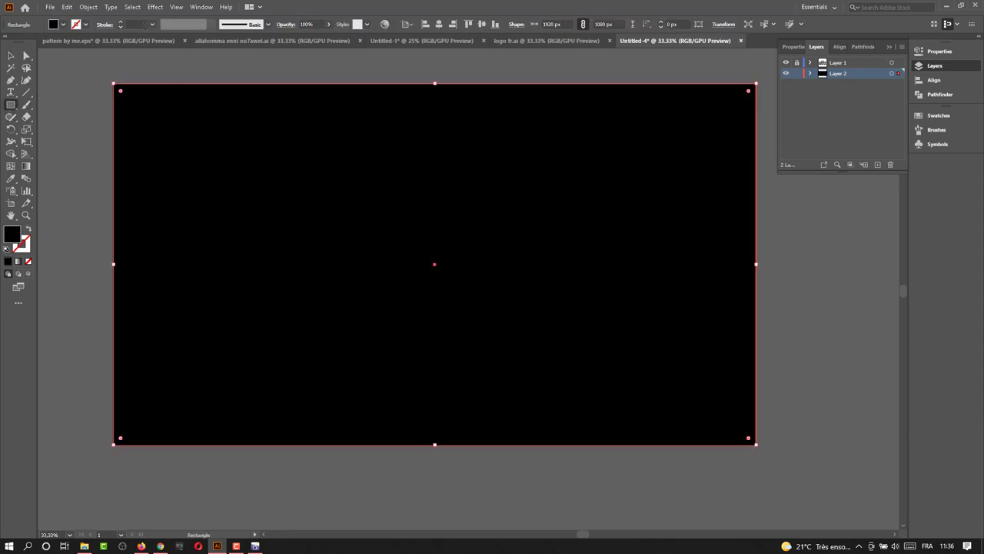
click(67, 23)
click(26, 74)
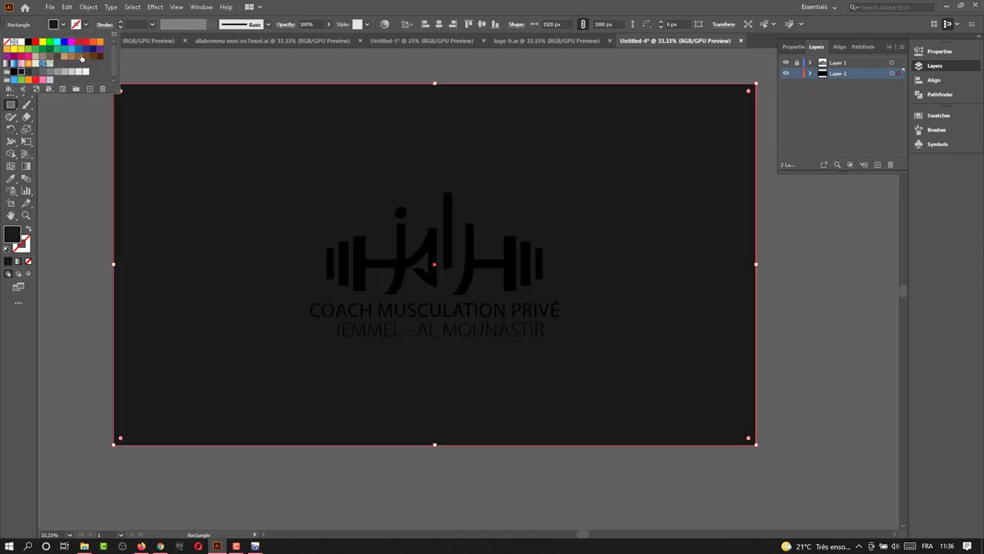
click(328, 24)
drag(326, 37, 321, 39)
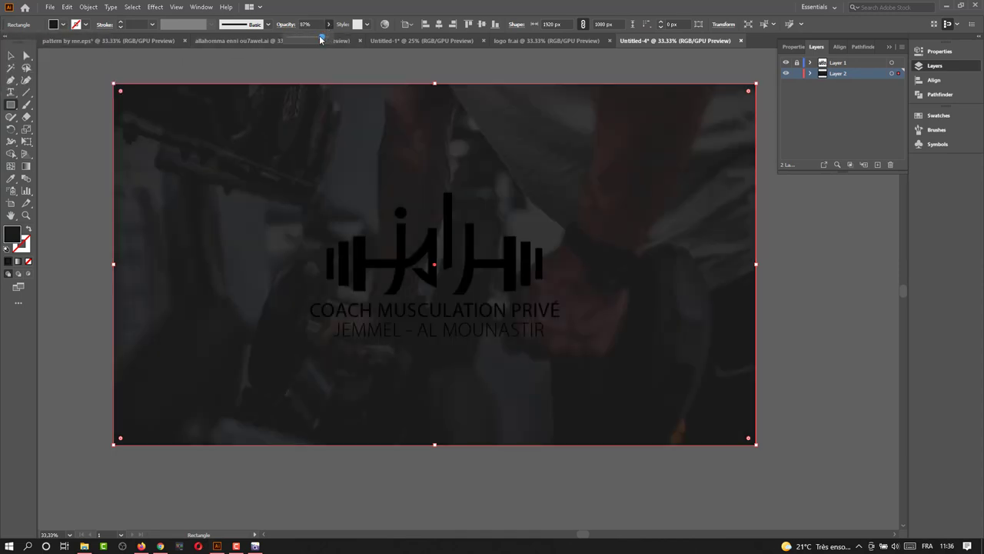
click(11, 55)
click(169, 62)
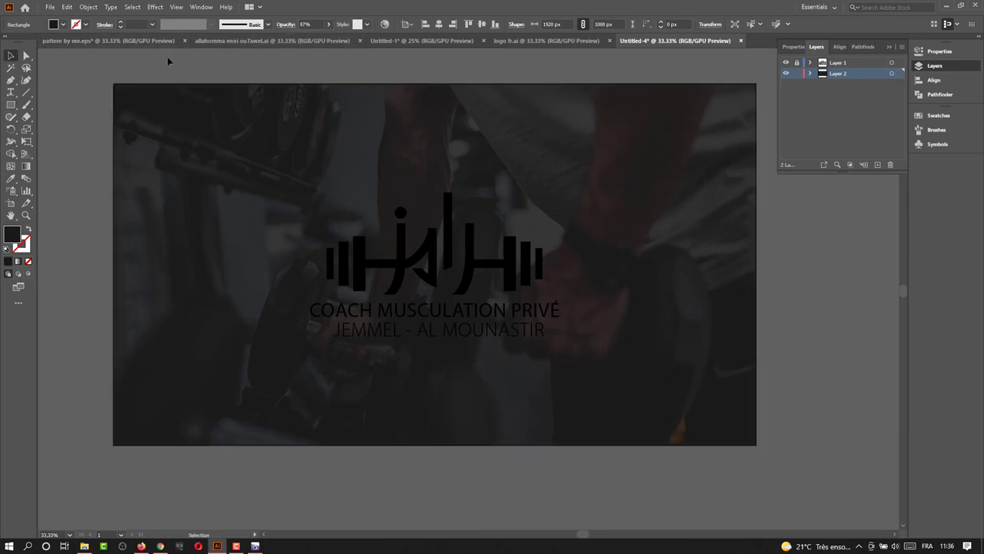
Fill the logo group and its text lines with white
click(891, 63)
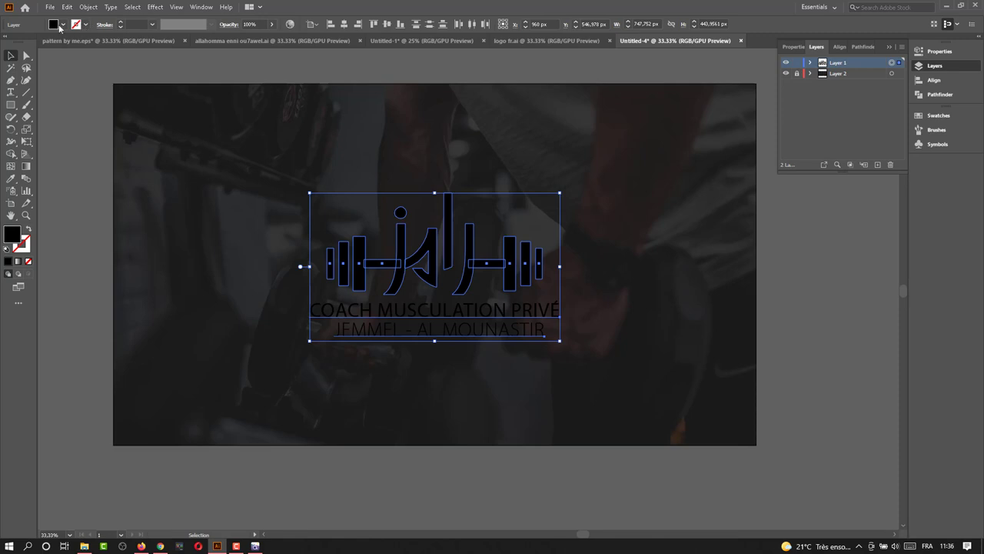
click(62, 25)
click(24, 43)
click(237, 52)
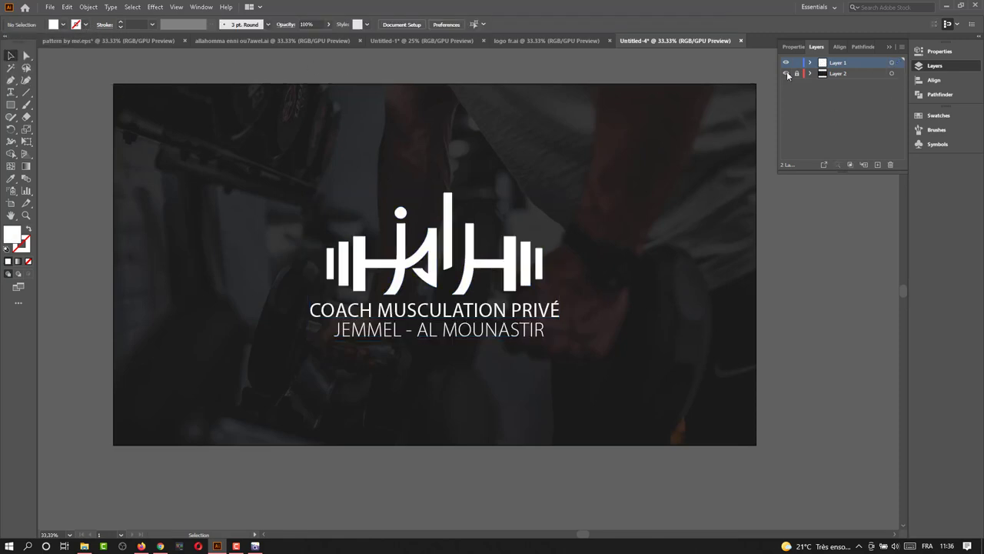
Lower the dark overlay rectangle in Layer 2 to 79% opacity
click(810, 73)
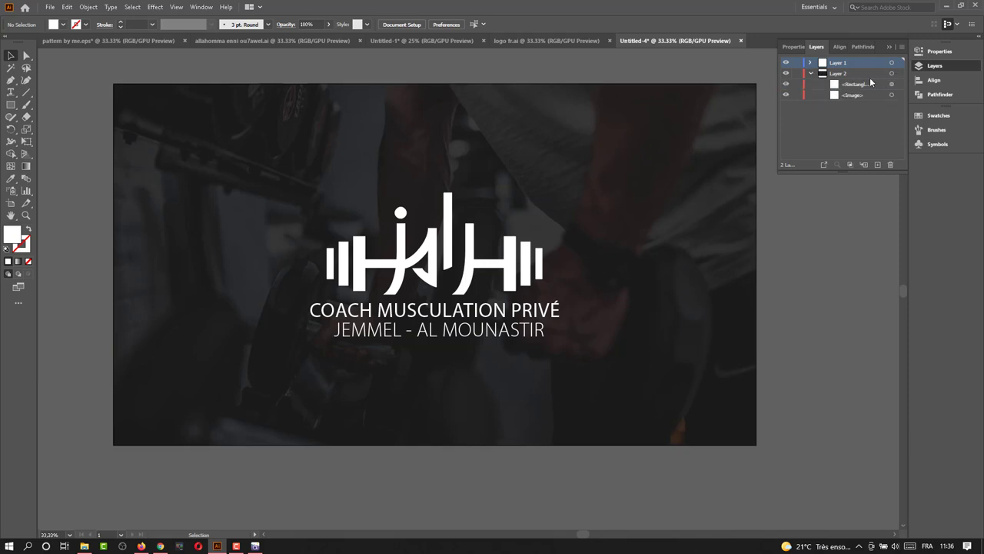
click(890, 85)
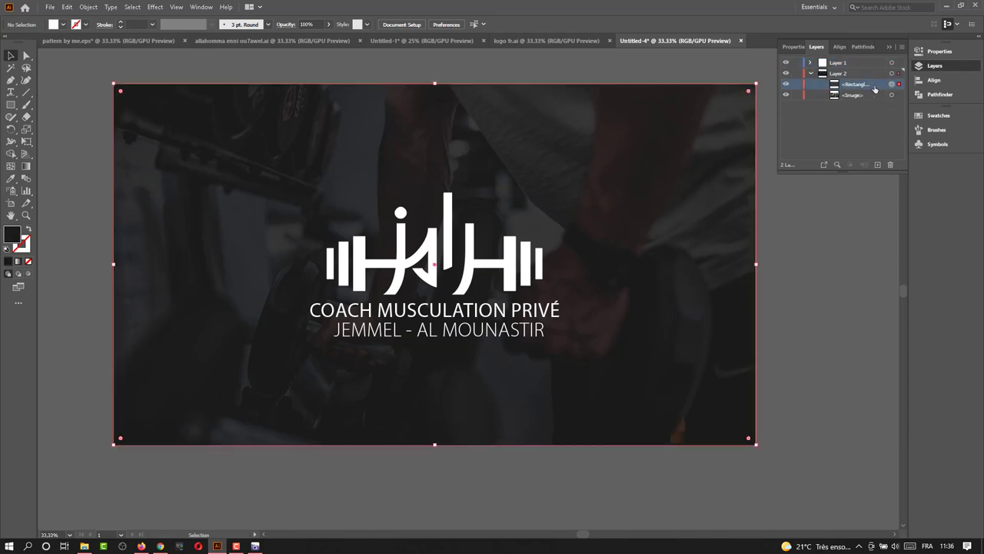
click(328, 25)
drag(319, 40, 316, 40)
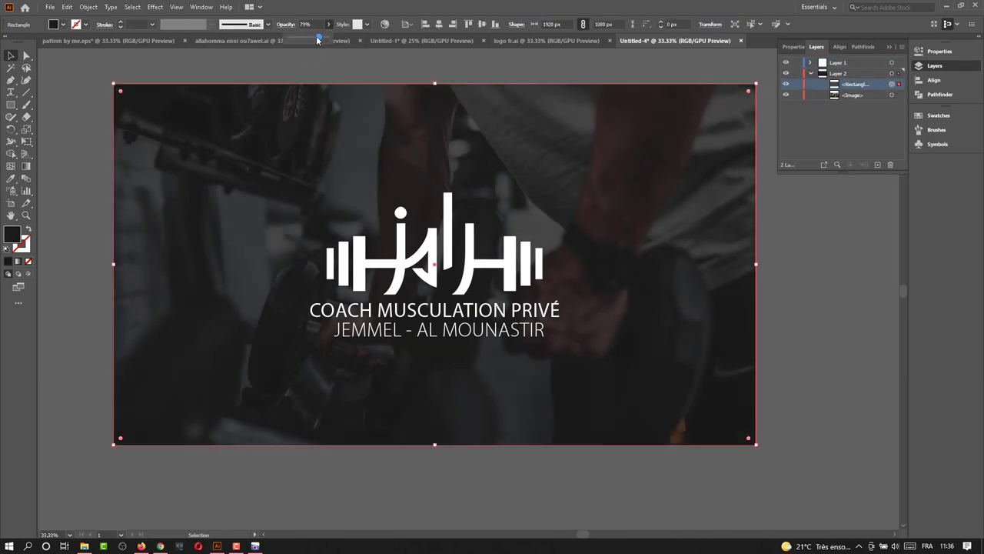
click(361, 56)
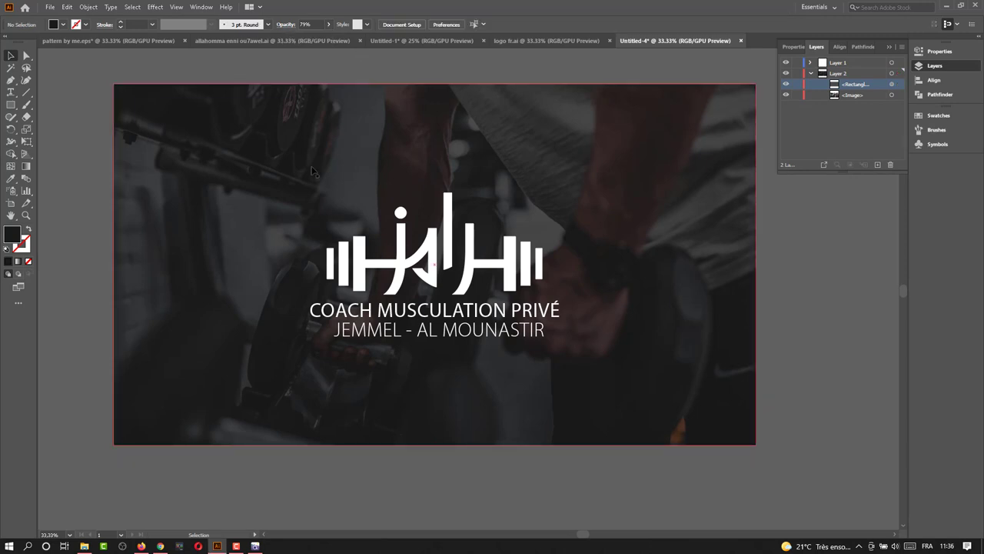